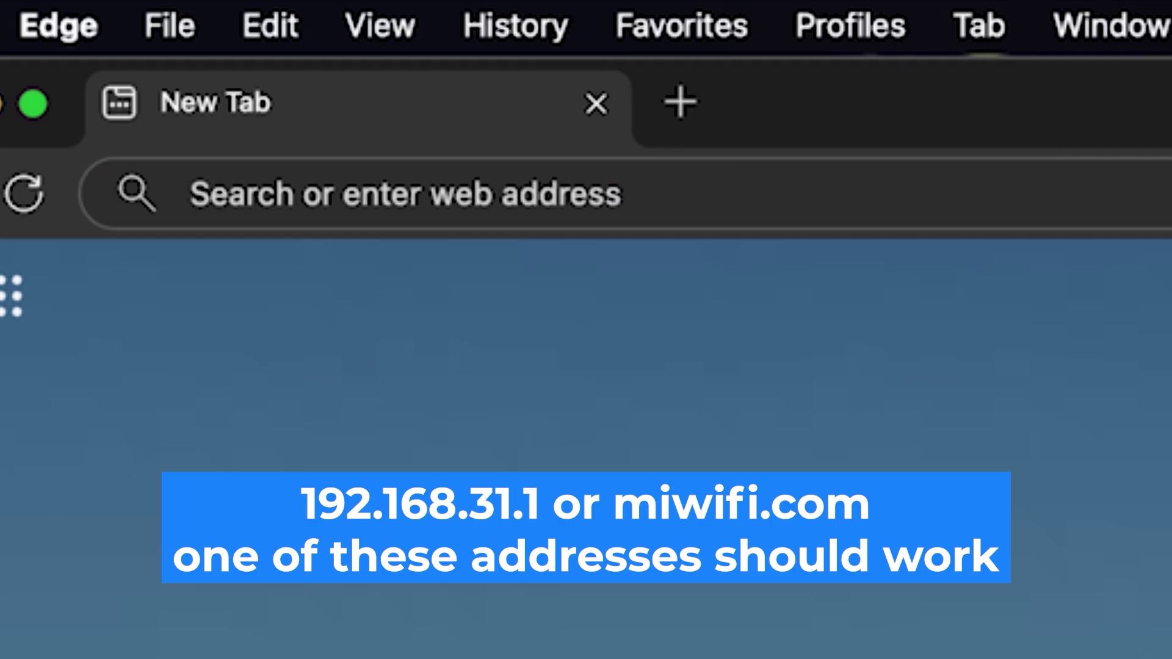
Navigate Edge to the router address 192.168.1.1.
left_click(599, 197)
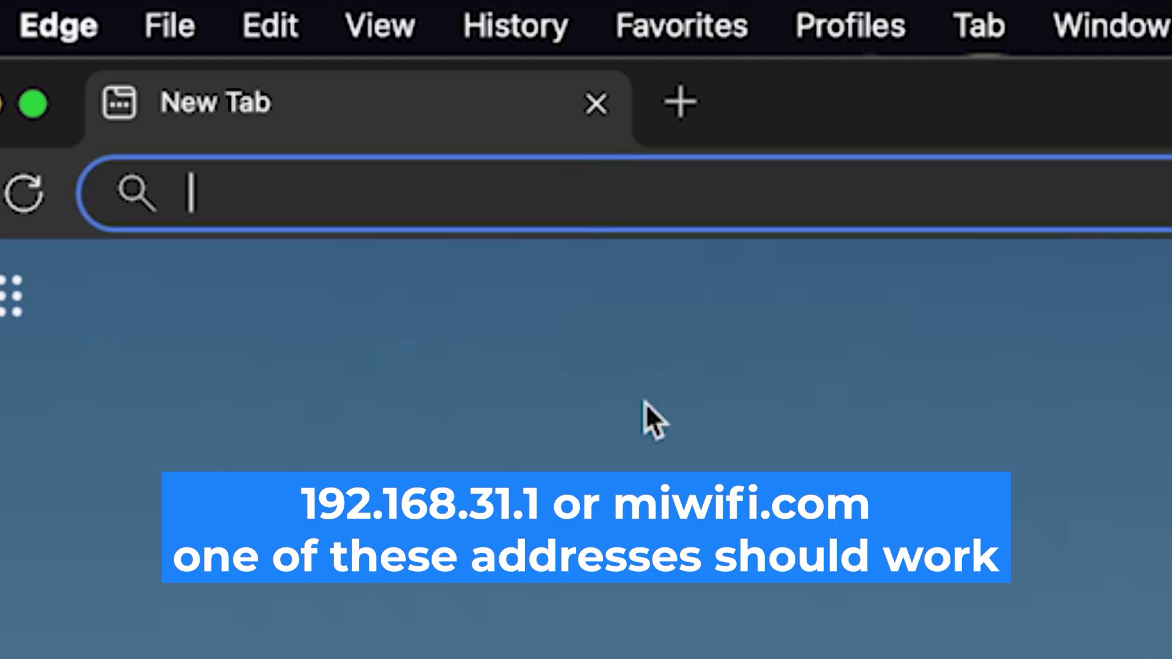
type("192")
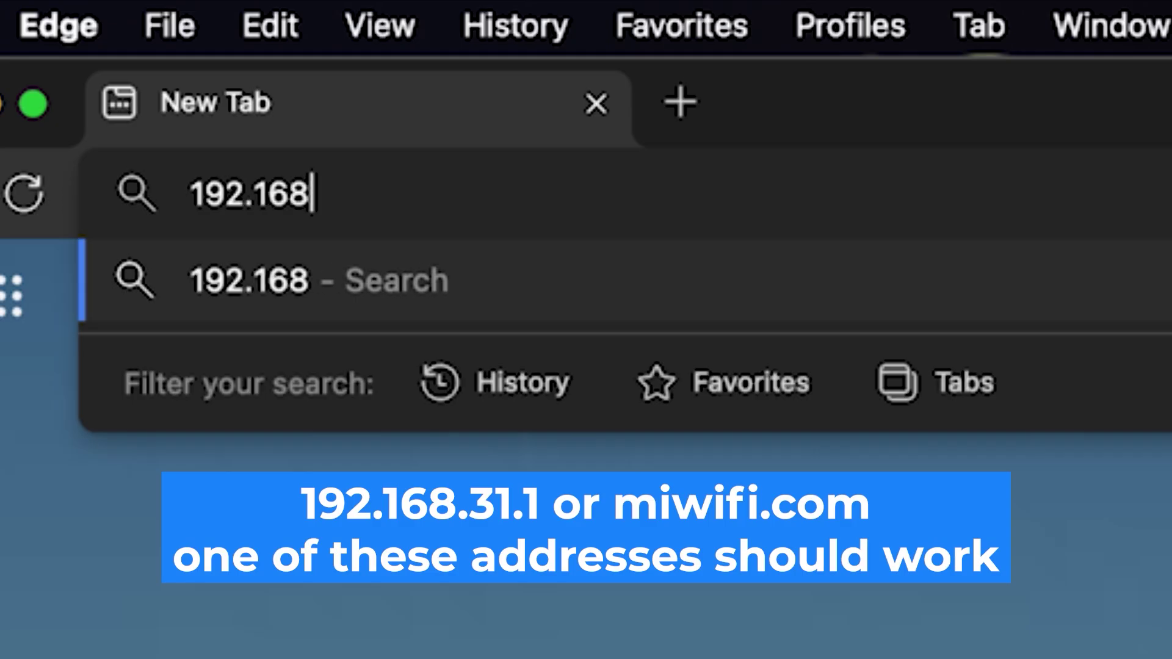
type(".168")
type(".1.1")
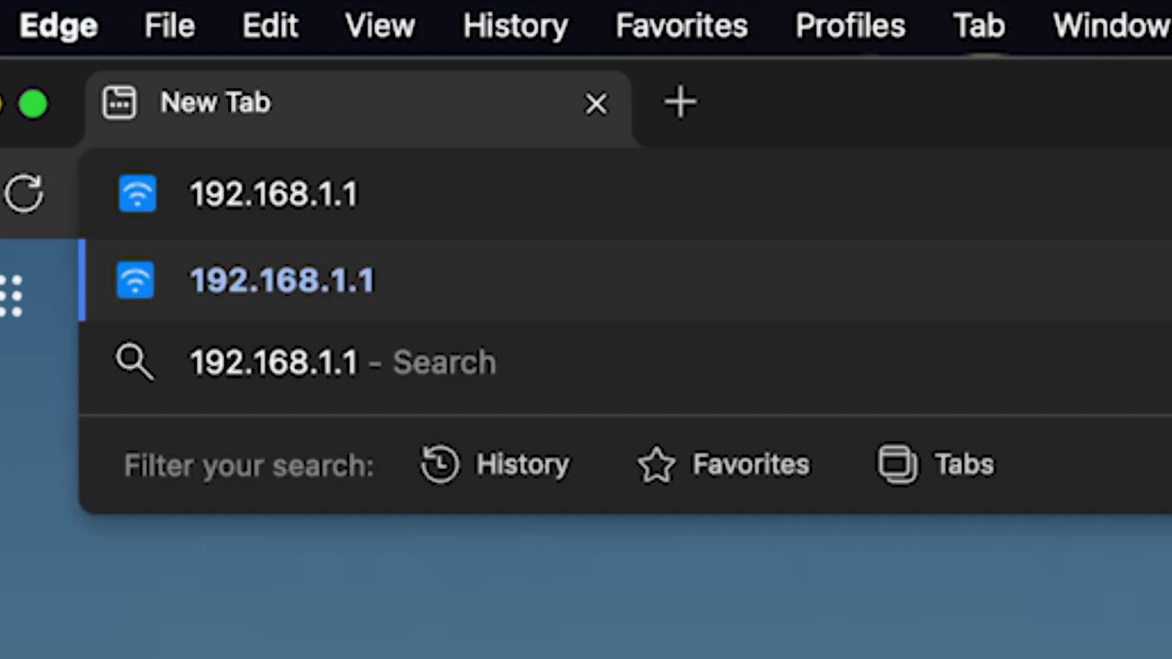
key("Return")
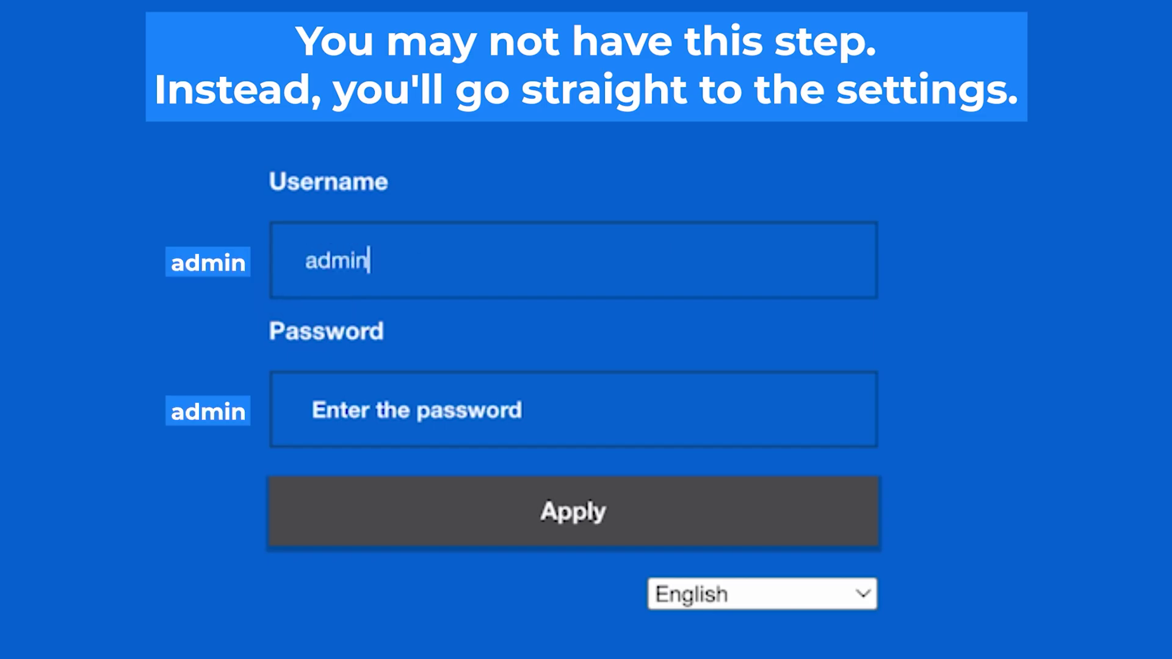
left_click(583, 416)
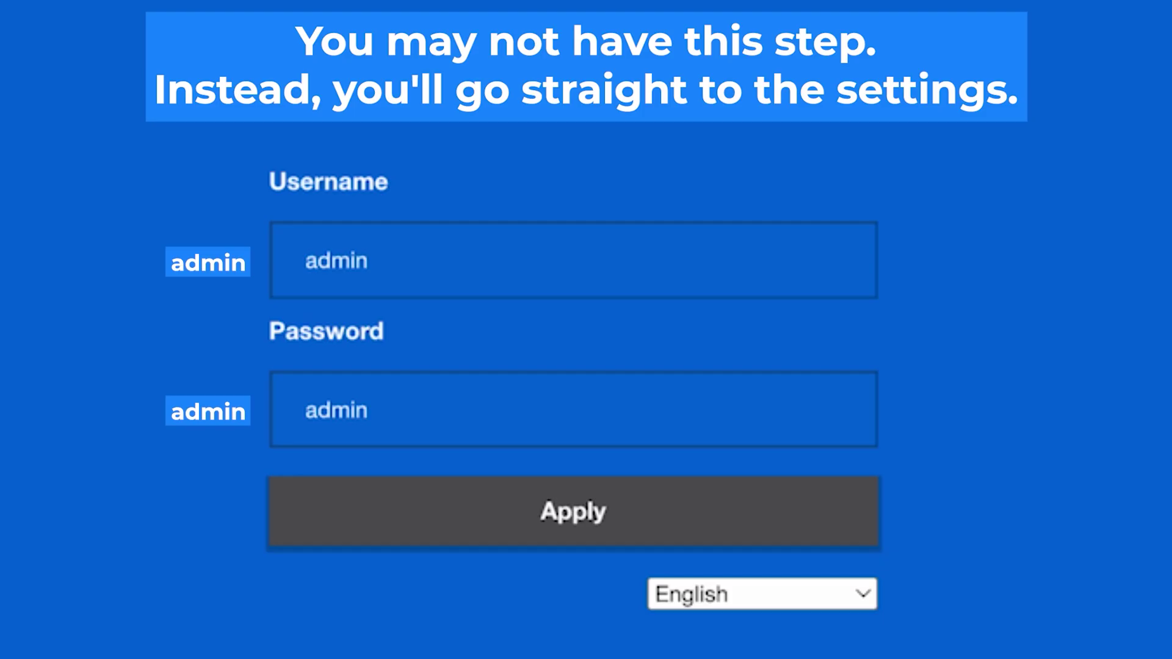
left_click(573, 511)
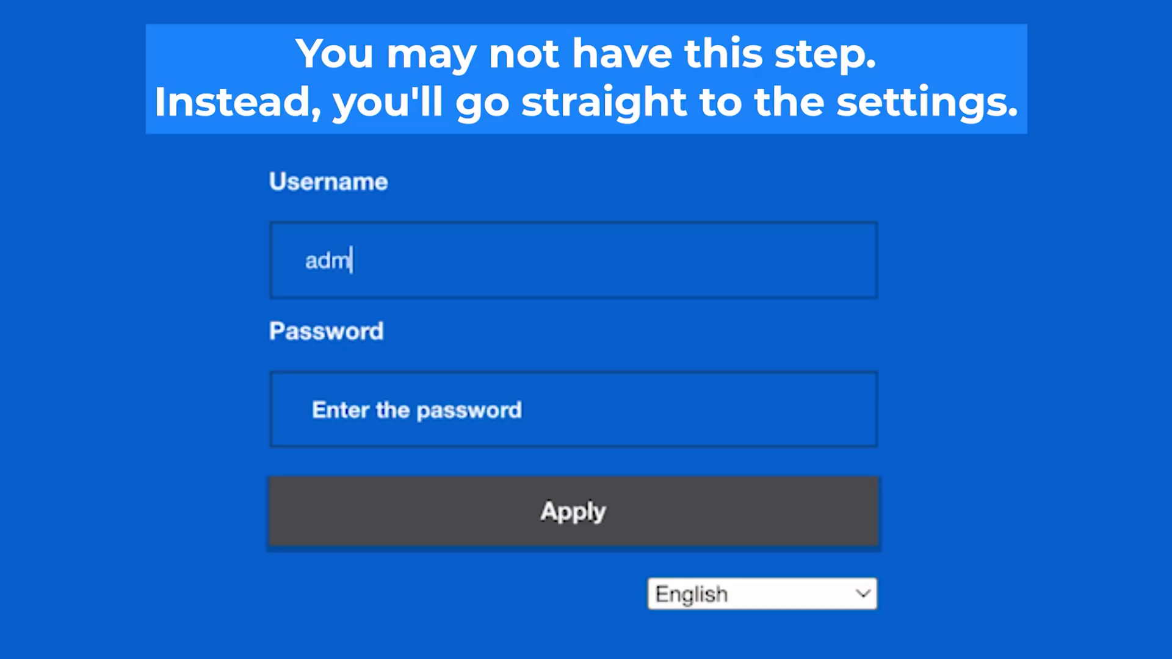
left_click(584, 417)
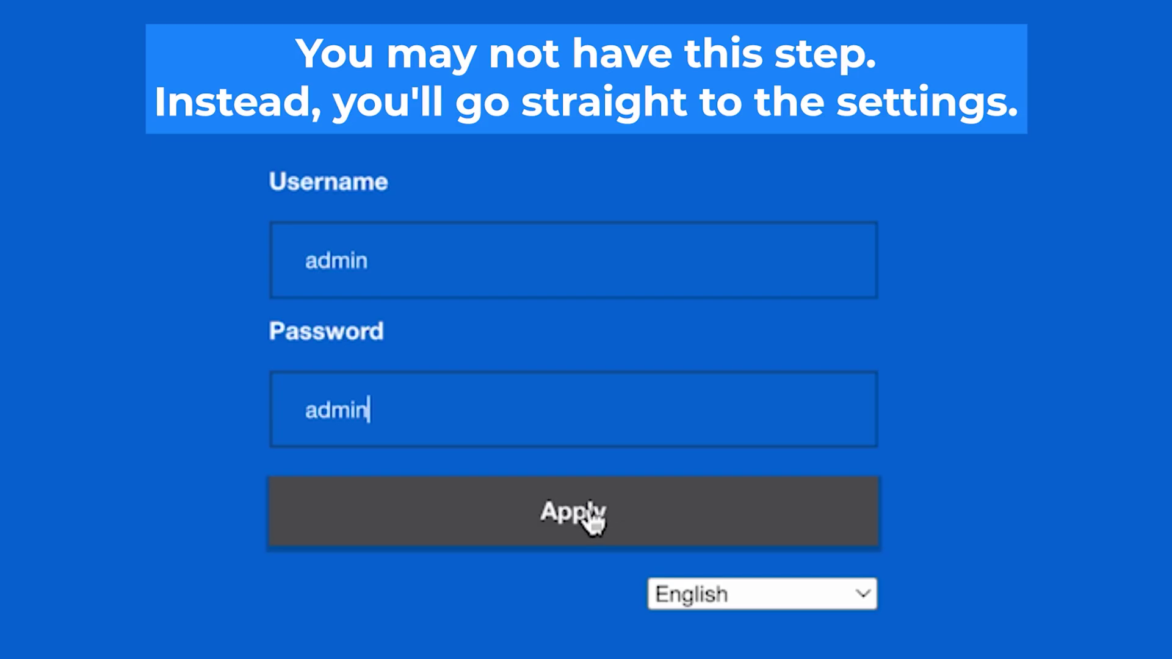
left_click(594, 520)
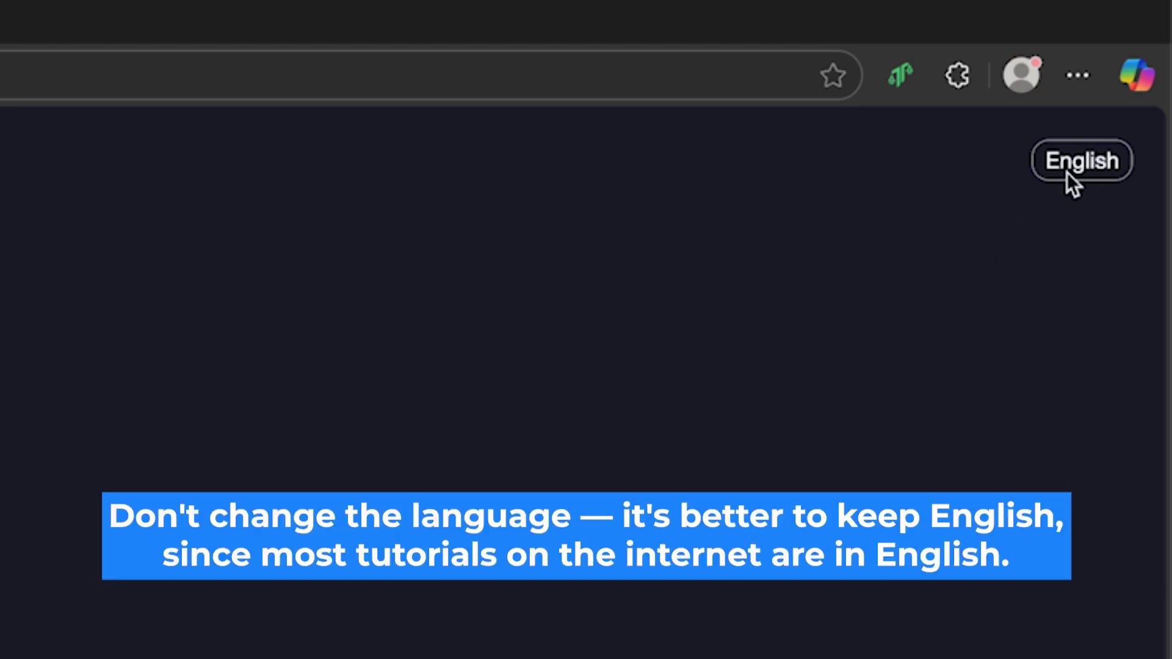
Keep English from the Languages list and tick the user agreement box on the welcome page.
left_click(1066, 172)
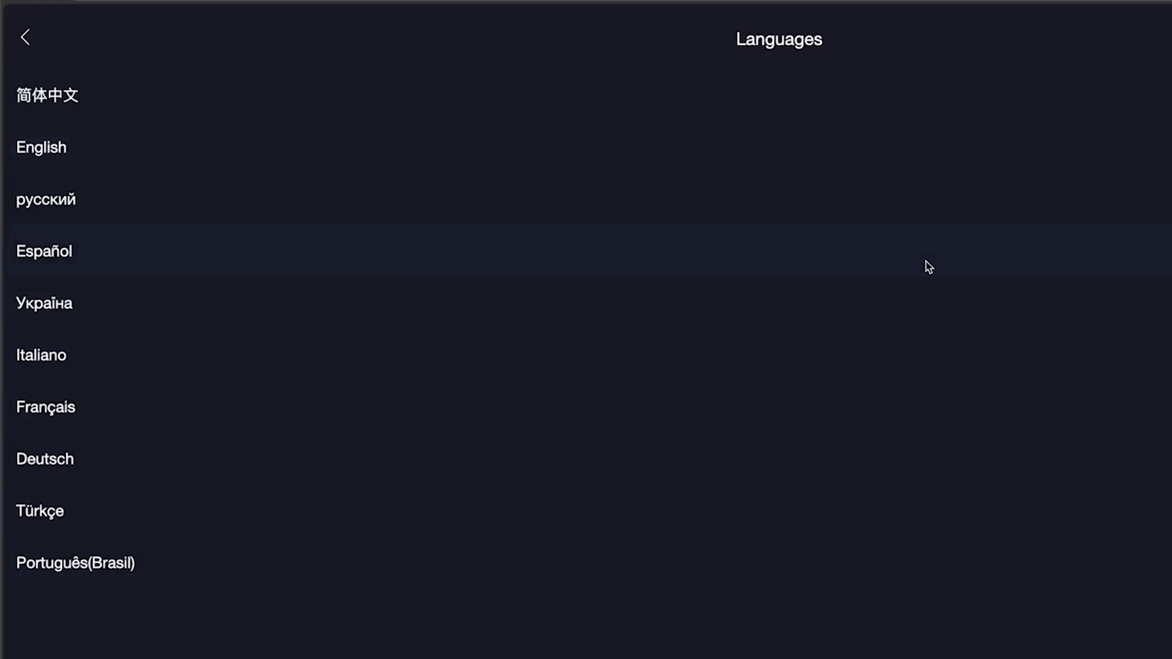
left_click(906, 139)
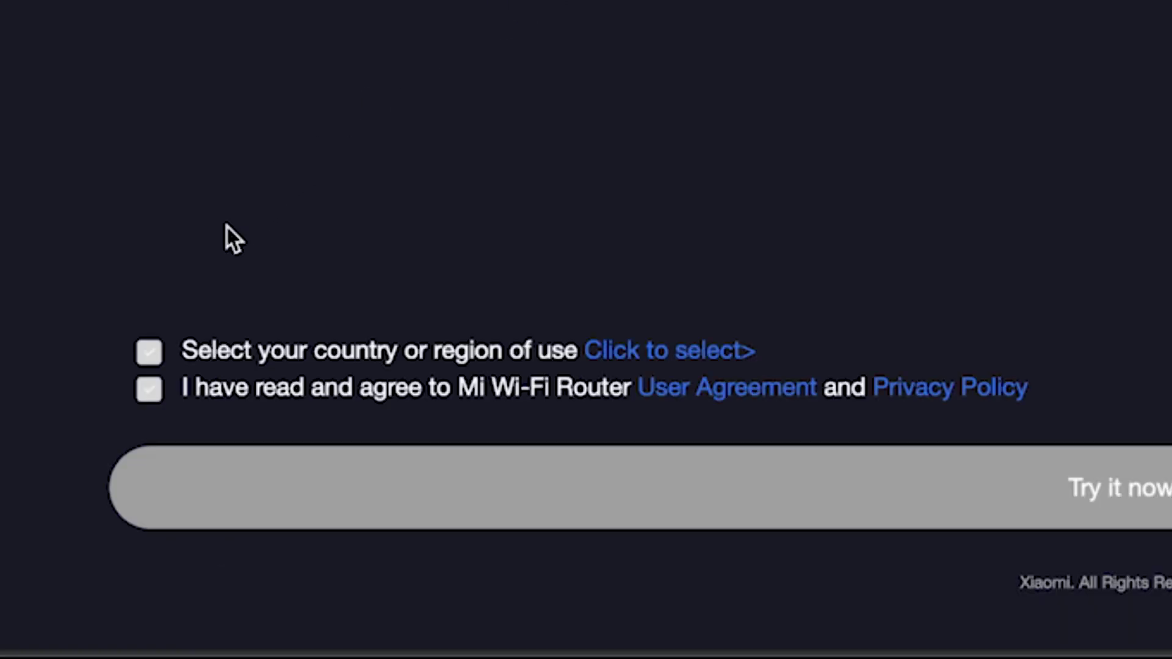
left_click(145, 391)
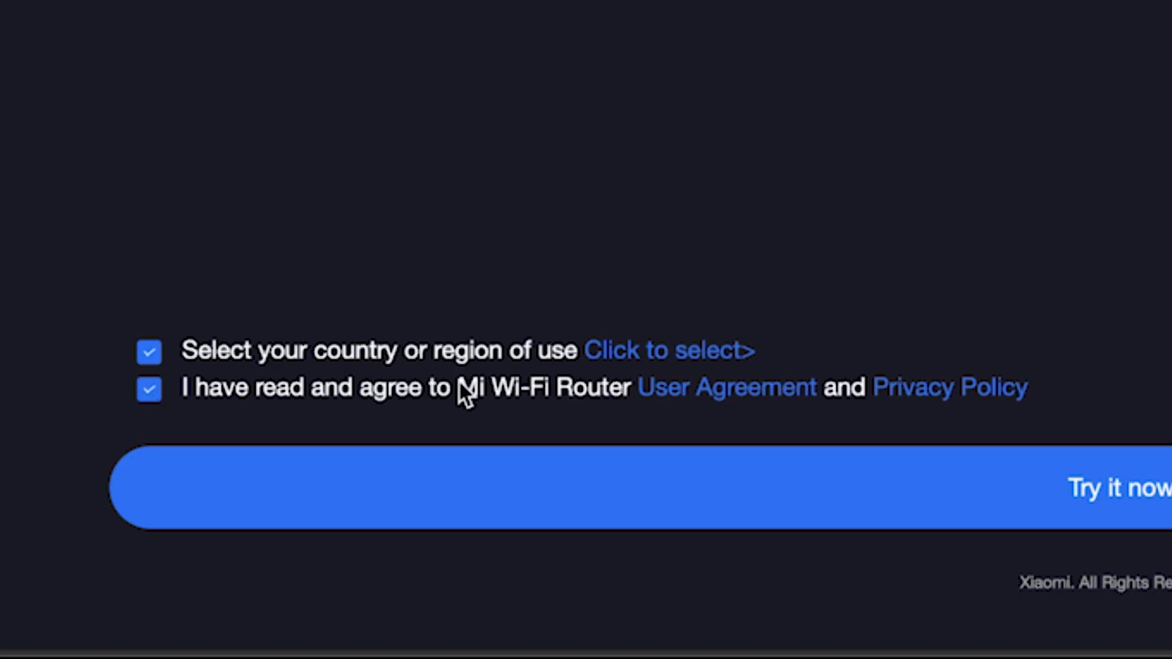
Choose Germany from the country/region list and confirm it.
left_click(715, 355)
scroll(816, 274, "up", 5)
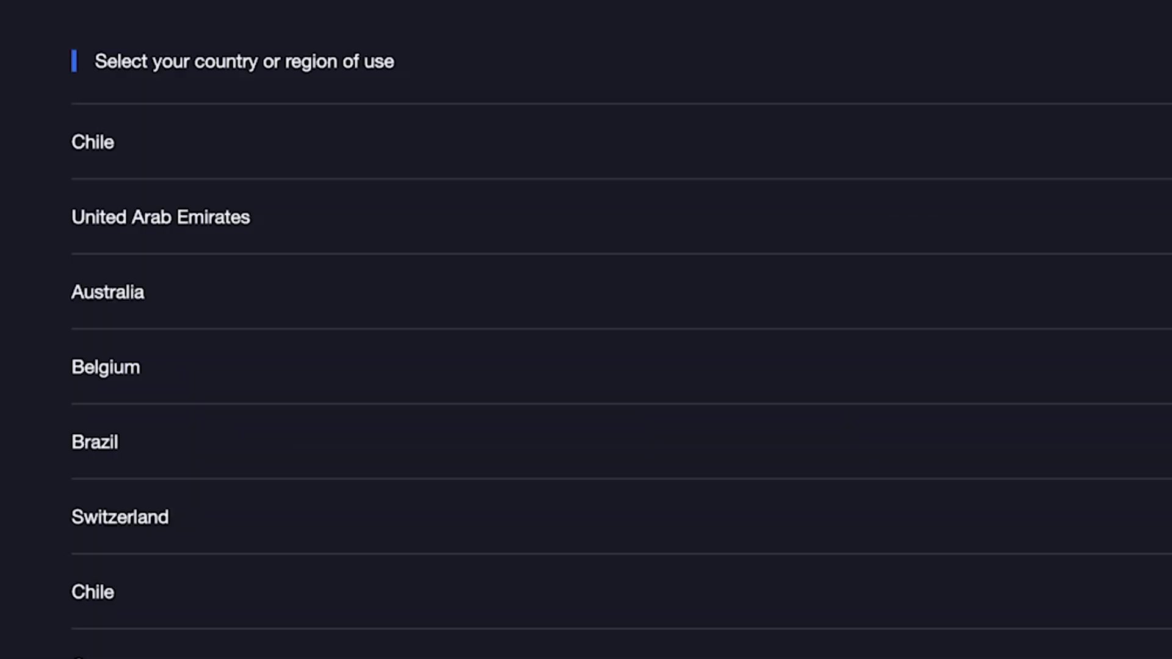
scroll(586, 330, "down", 5)
scroll(587, 331, "down", 5)
scroll(586, 331, "down", 5)
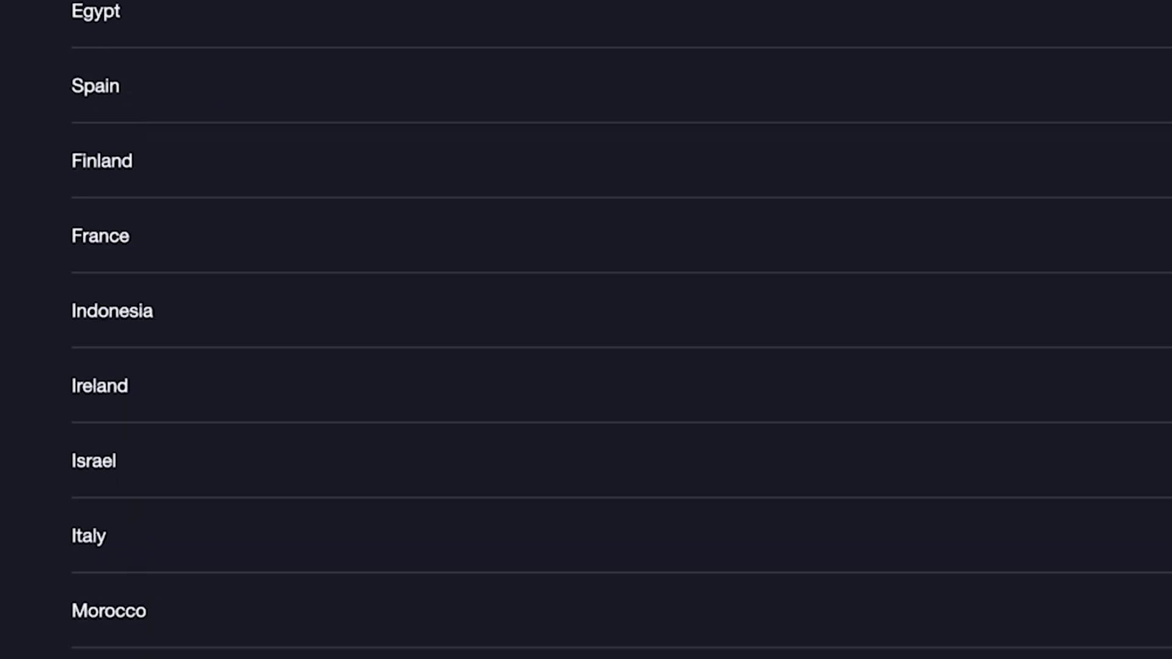
scroll(586, 330, "down", 5)
scroll(587, 330, "down", 5)
scroll(586, 329, "down", 3)
scroll(586, 330, "down", 5)
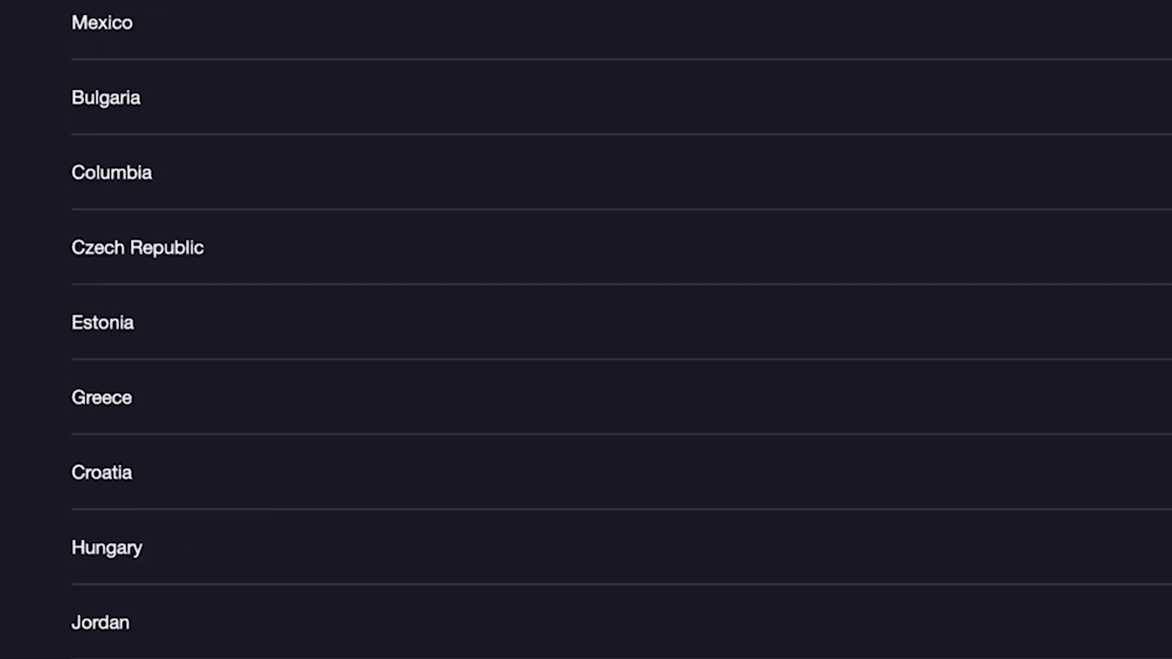
scroll(586, 330, "down", 3)
scroll(586, 329, "down", 5)
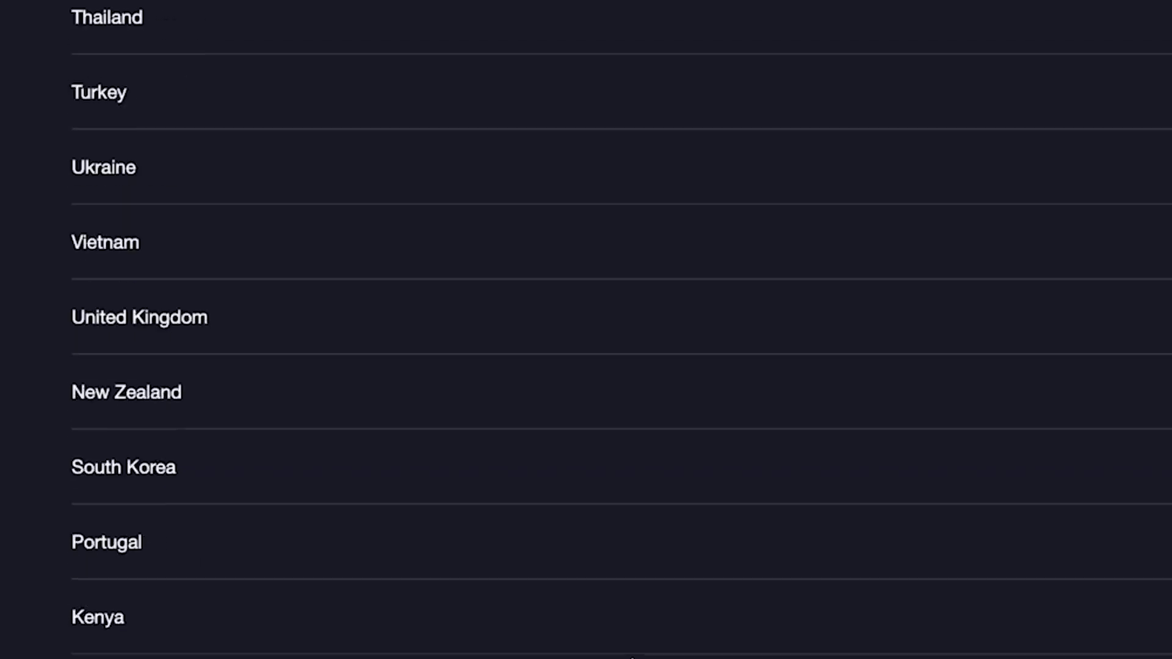
scroll(586, 330, "up", 8)
scroll(586, 329, "up", 3)
scroll(587, 330, "up", 1)
scroll(586, 331, "up", 1)
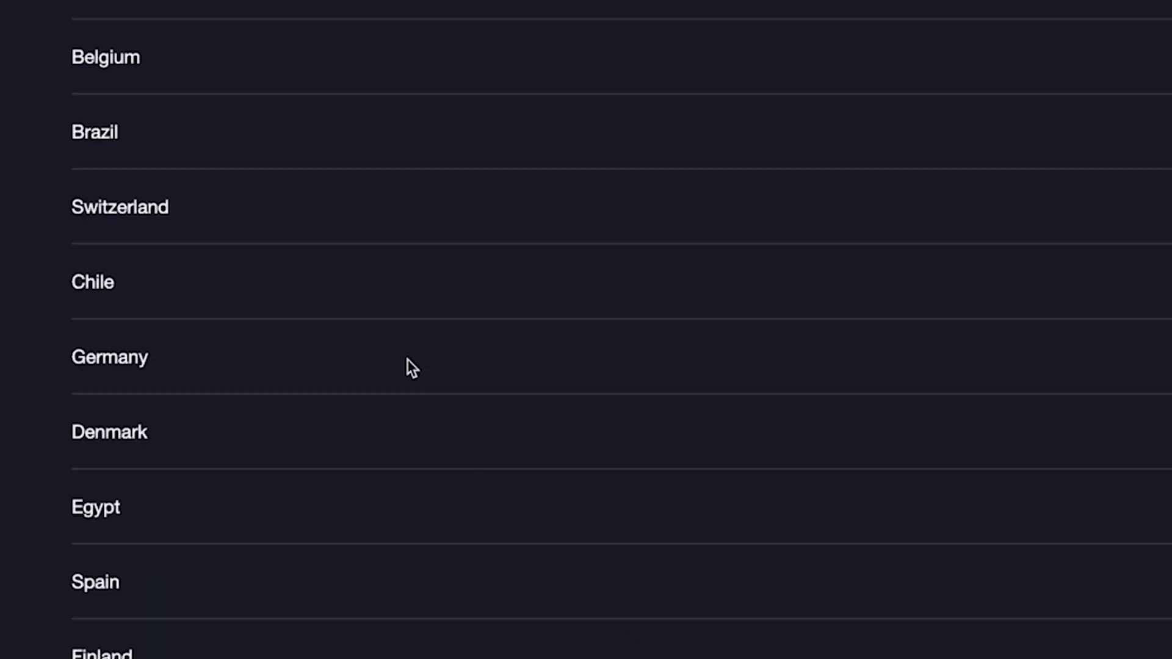
left_click(407, 360)
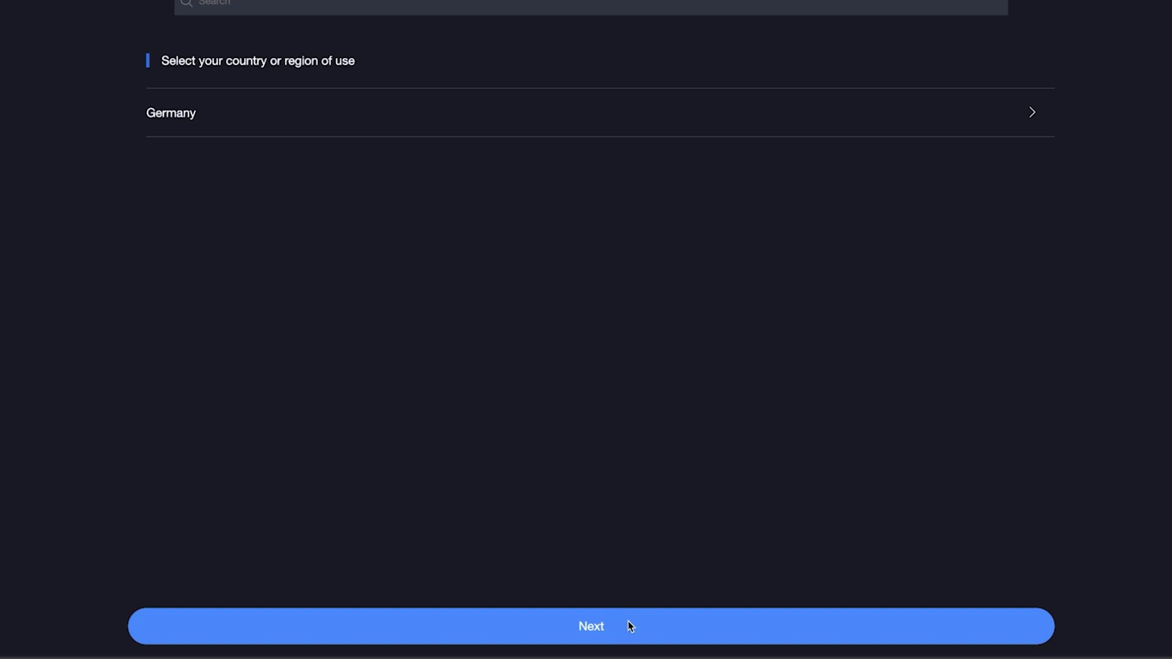
left_click(629, 626)
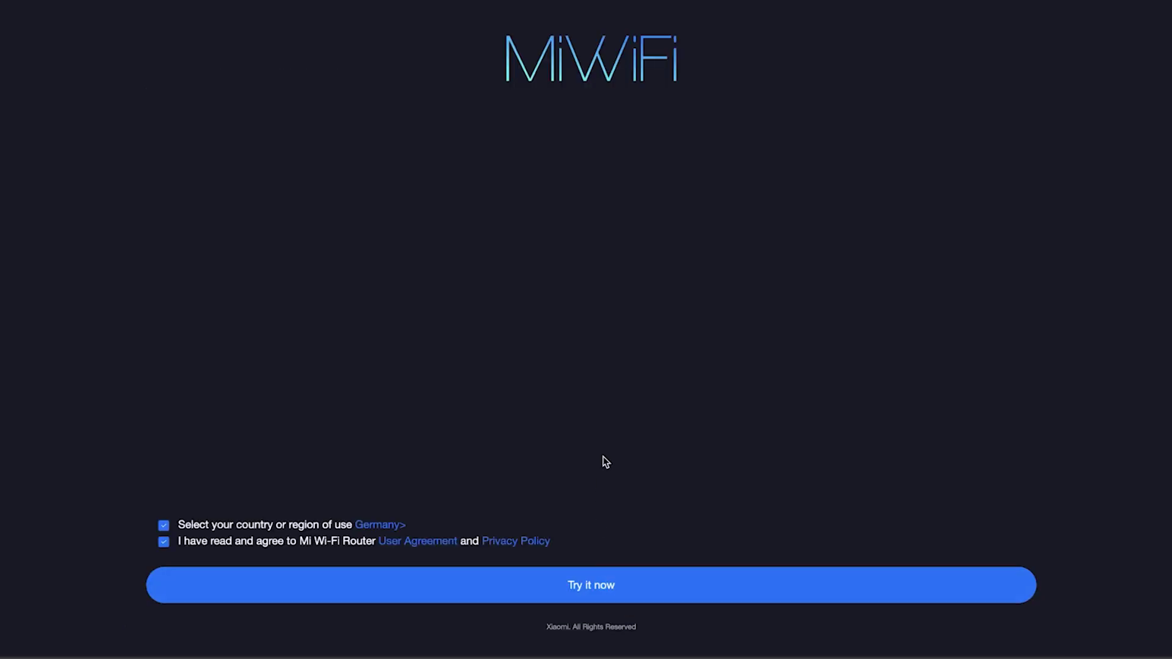
Start setup via 'Try it now' and show the other internet connection modes.
left_click(581, 589)
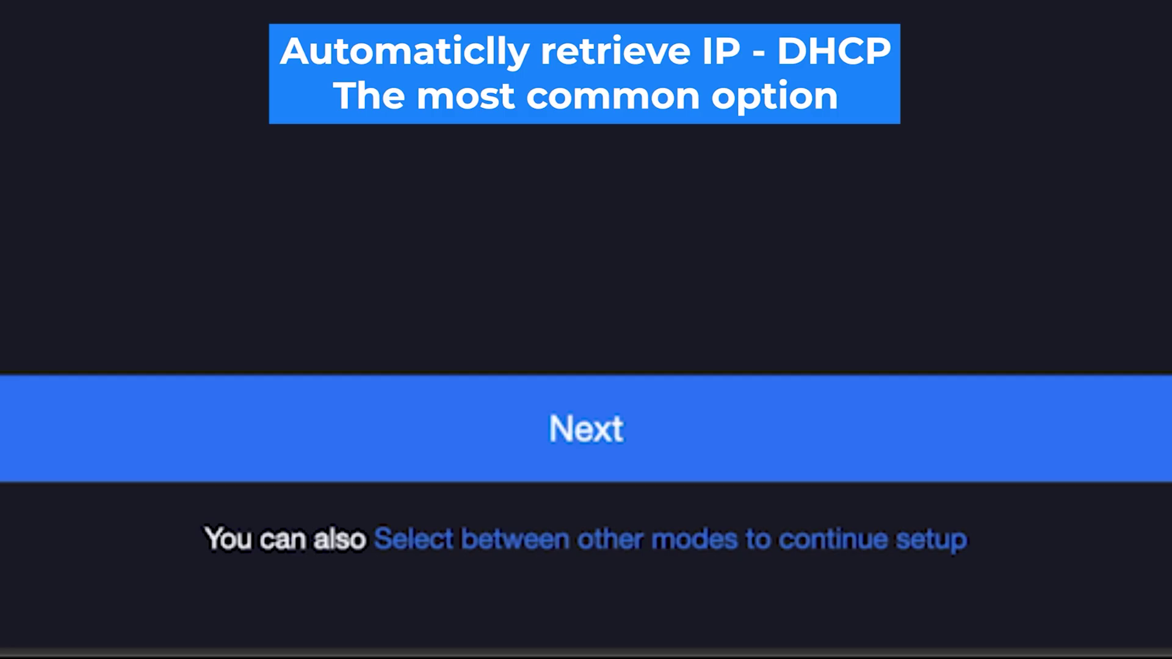
left_click(563, 553)
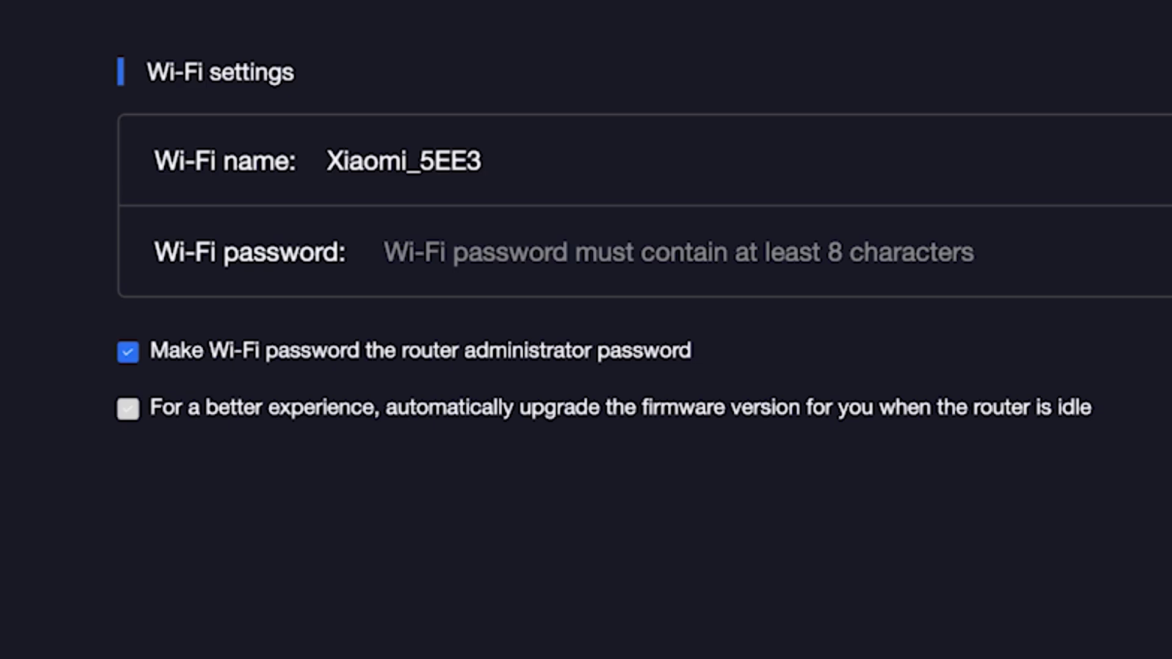
Trim the Wi-Fi name to 'Xiaomi' by deleting '_5EE3' and enter the Wi-Fi password.
left_click(468, 160)
left_click_drag(408, 163, 569, 175)
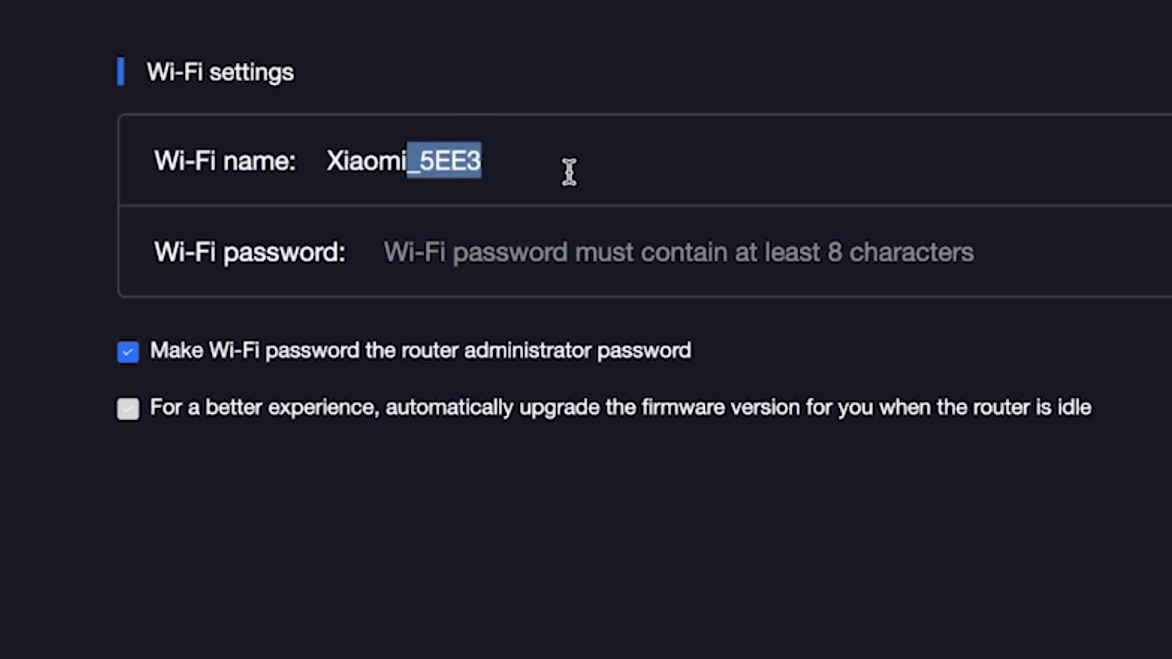
key("BackSpace")
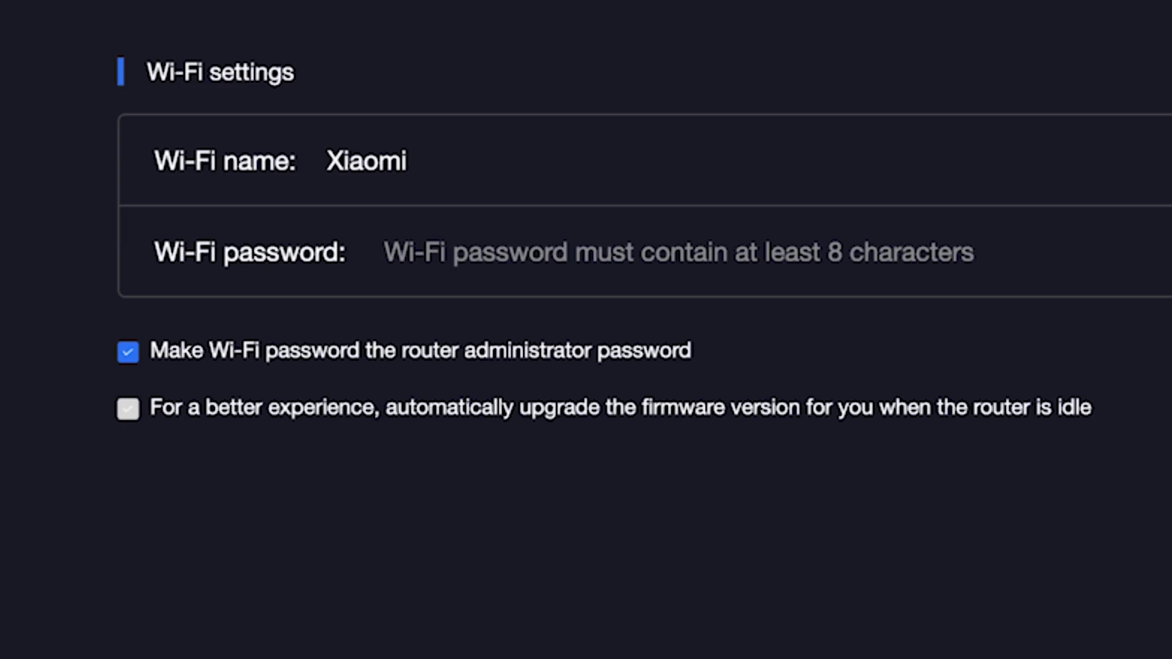
left_click(549, 252)
type("••••••••")
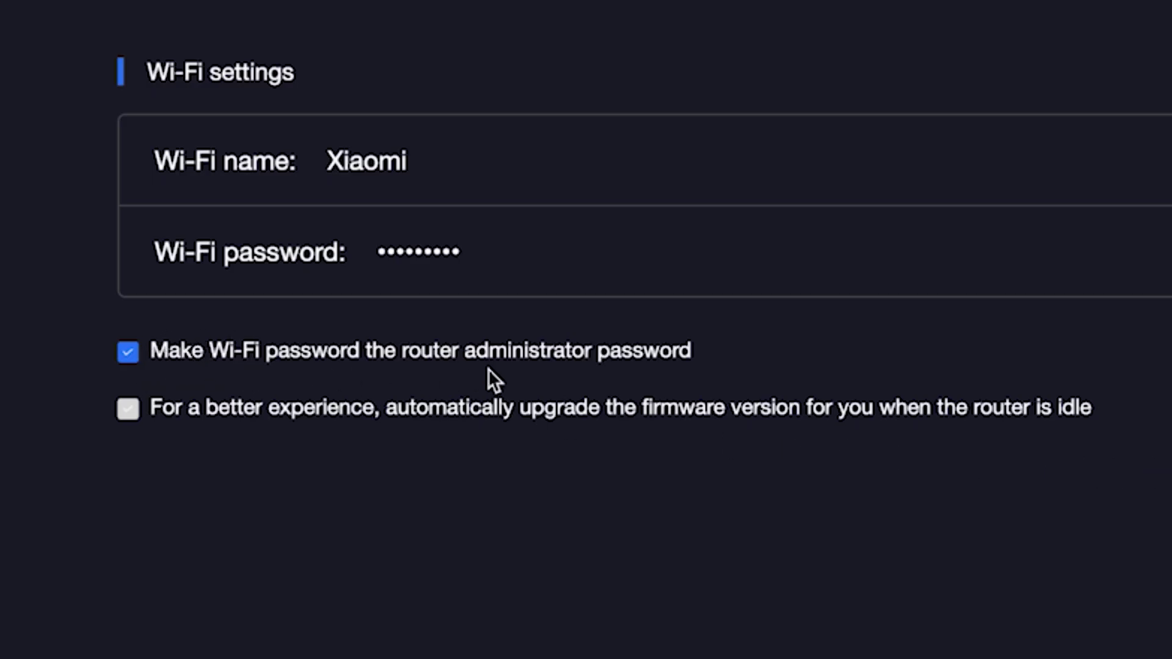
Untick reusing the Wi-Fi password as administrator password and begin the separate admin password.
left_click(129, 351)
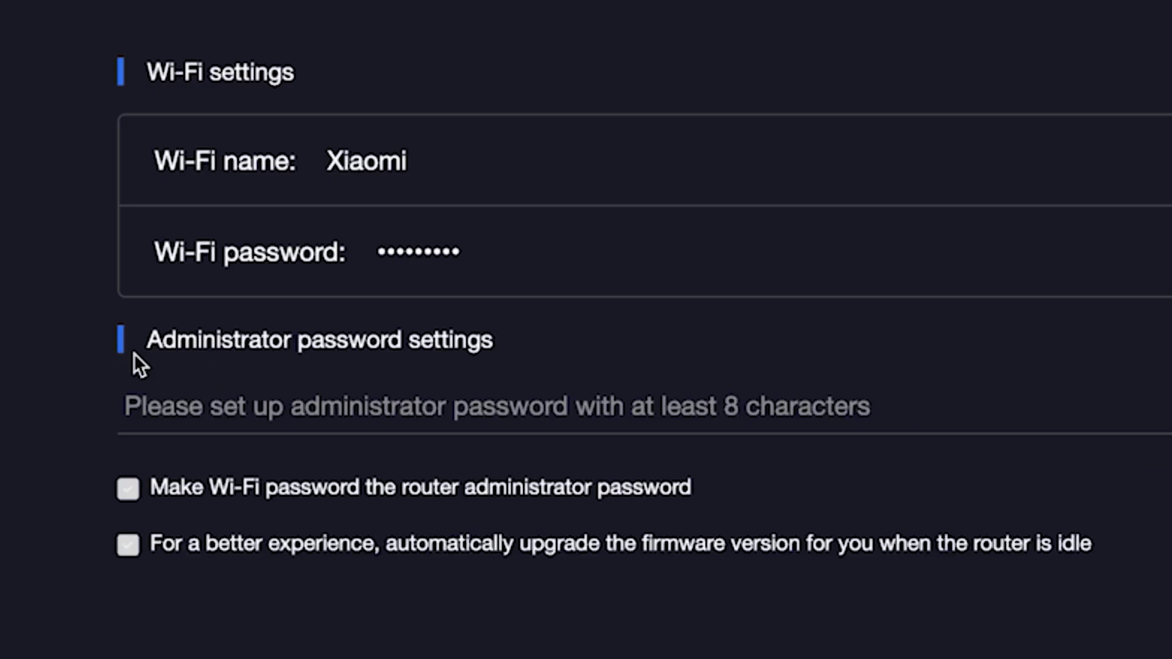
left_click(202, 406)
type("•••••")
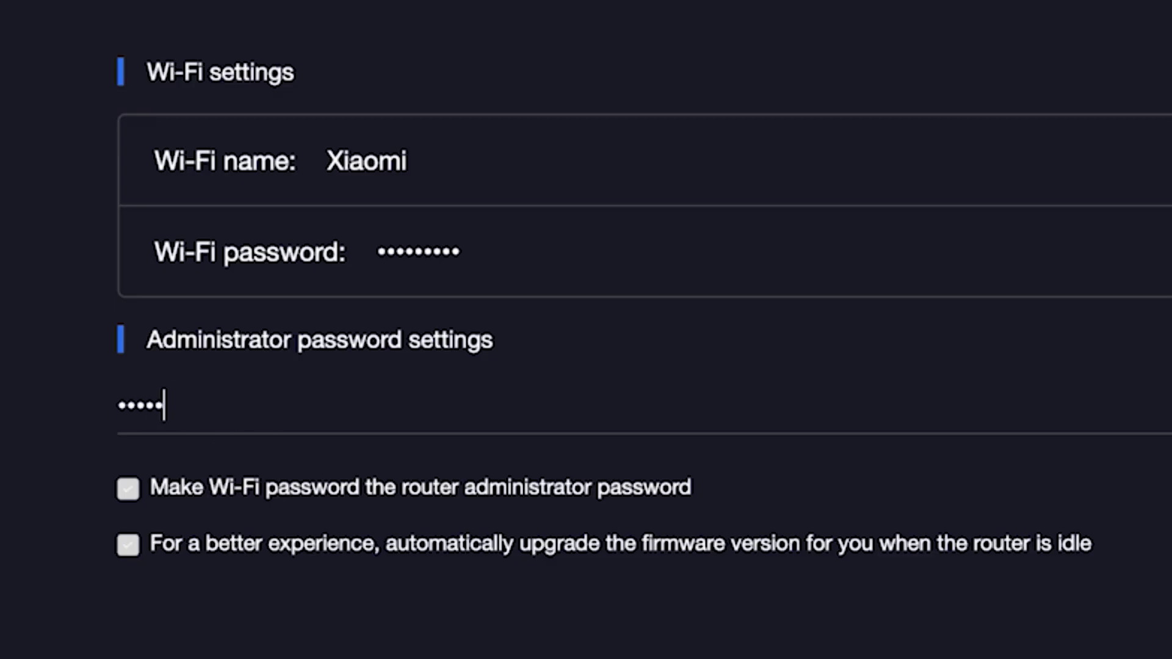
type("•••")
Enable automatic firmware upgrades while the router is idle.
left_click(127, 545)
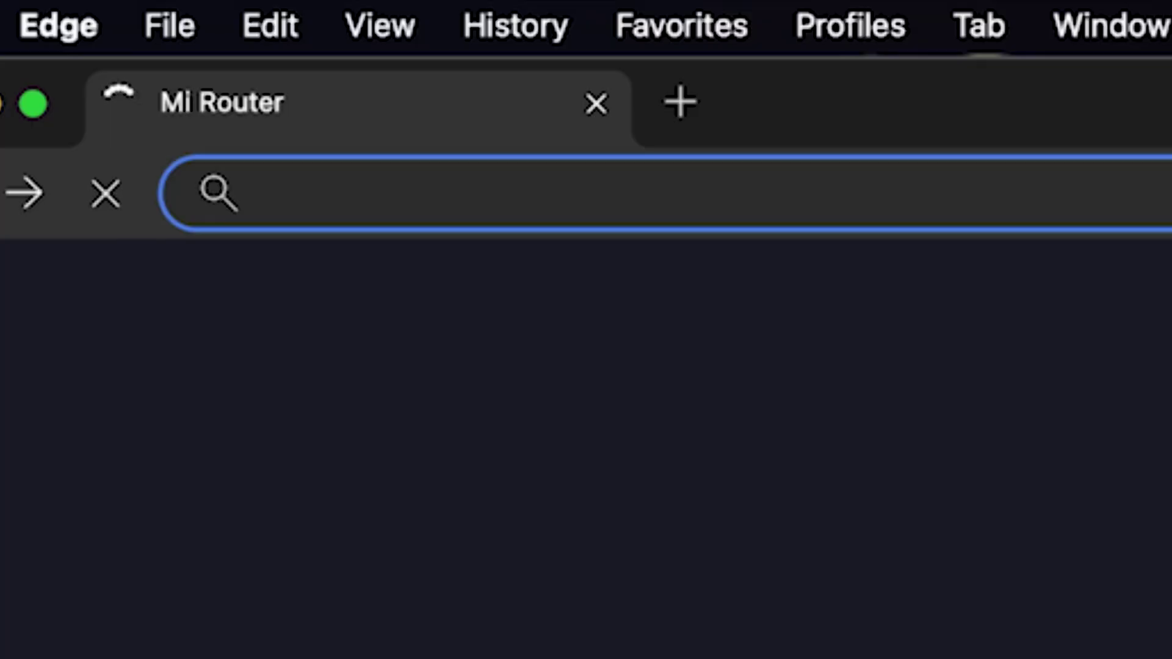
type("2.168.31")
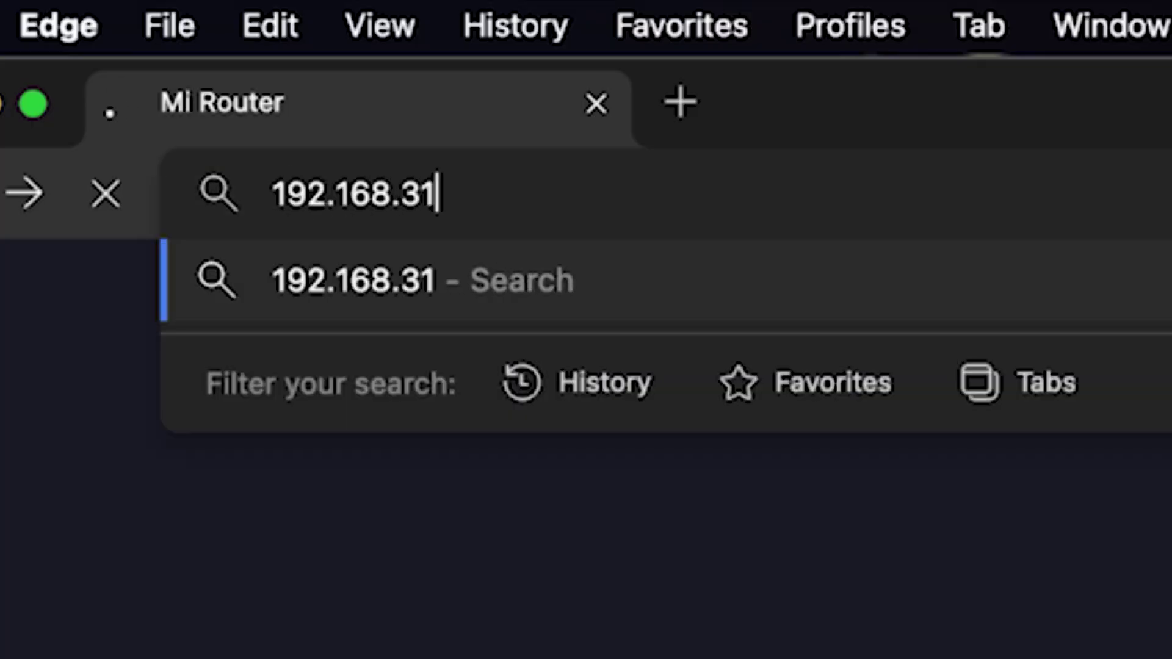
type(".1")
Load 192.168.31.1 and sign in with the administrator password to reach the status dashboard.
key("Return")
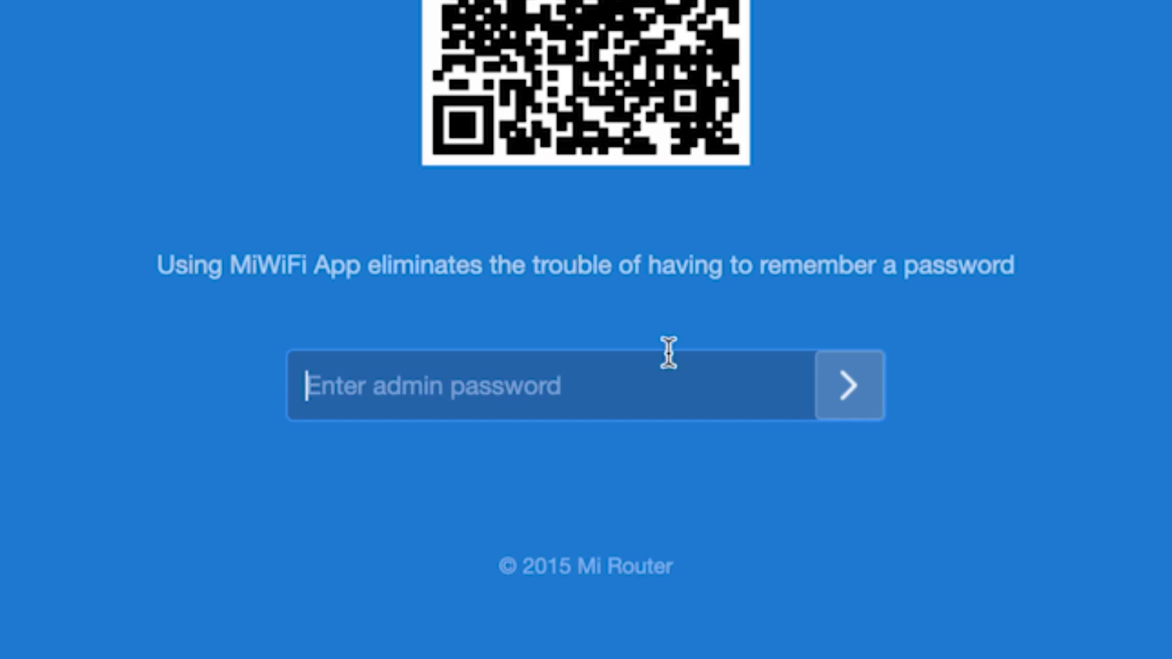
type("••••••••")
left_click(849, 386)
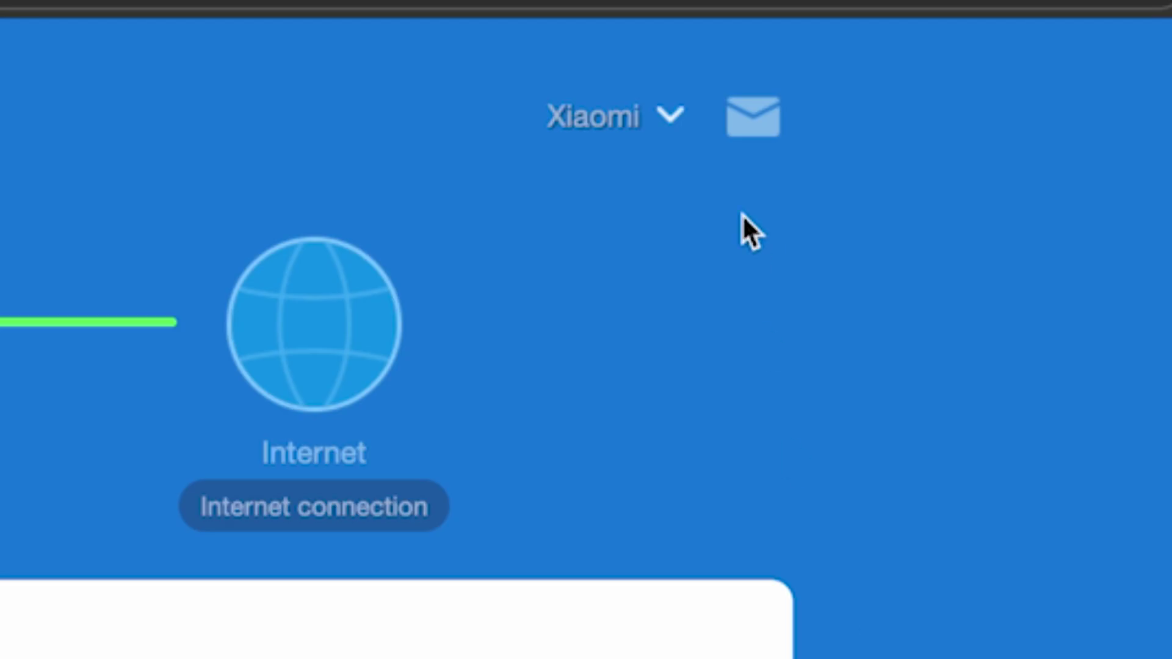
Reboot the router from the Xiaomi menu, confirming despite disconnecting devices.
left_click(671, 117)
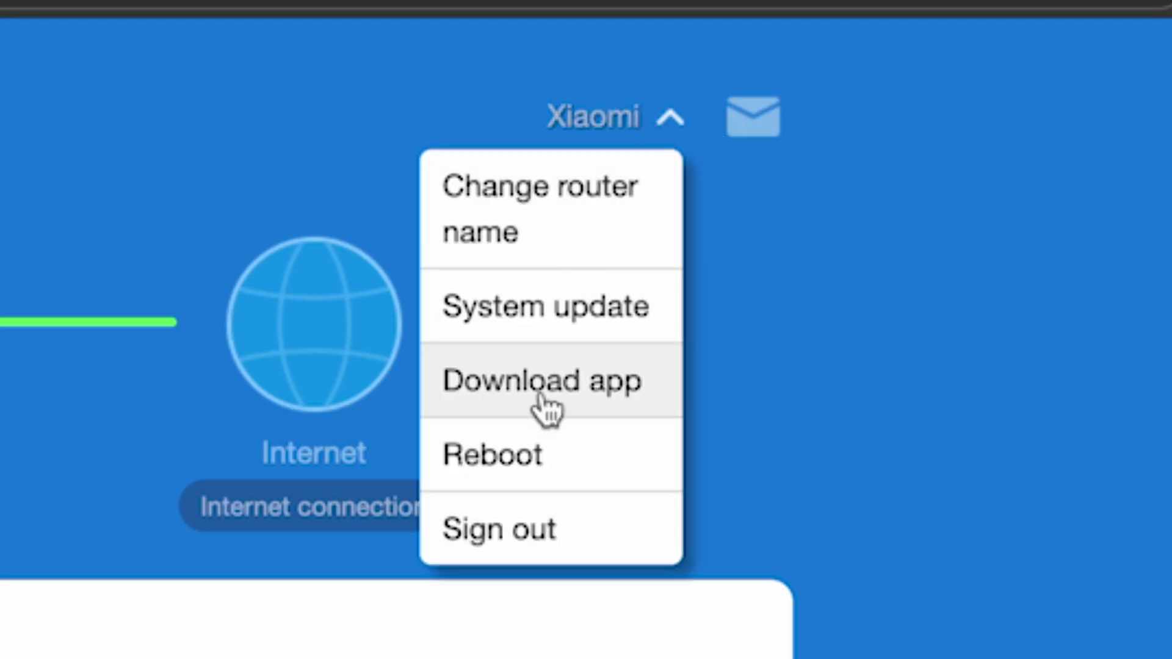
left_click(545, 462)
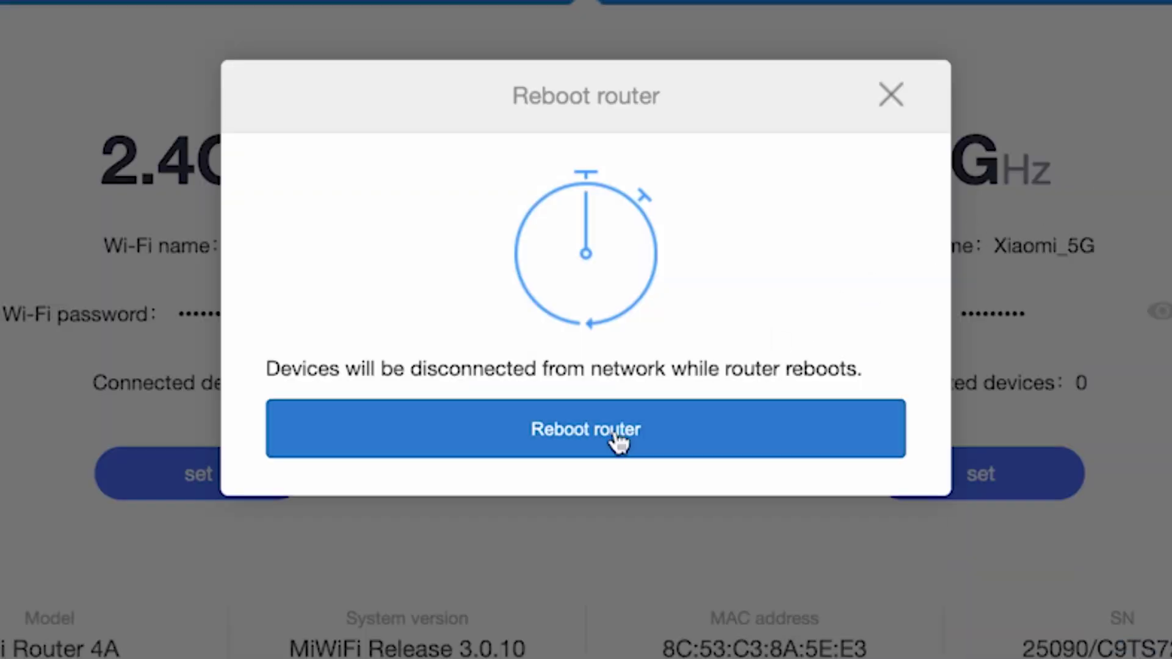
left_click(615, 446)
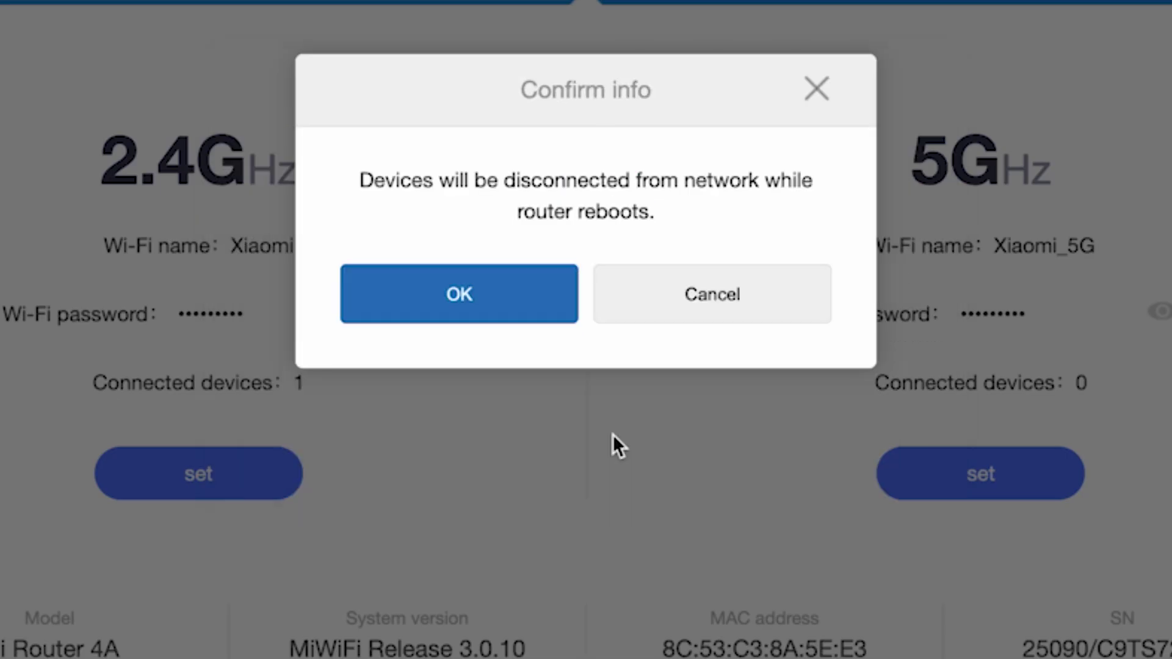
left_click(492, 295)
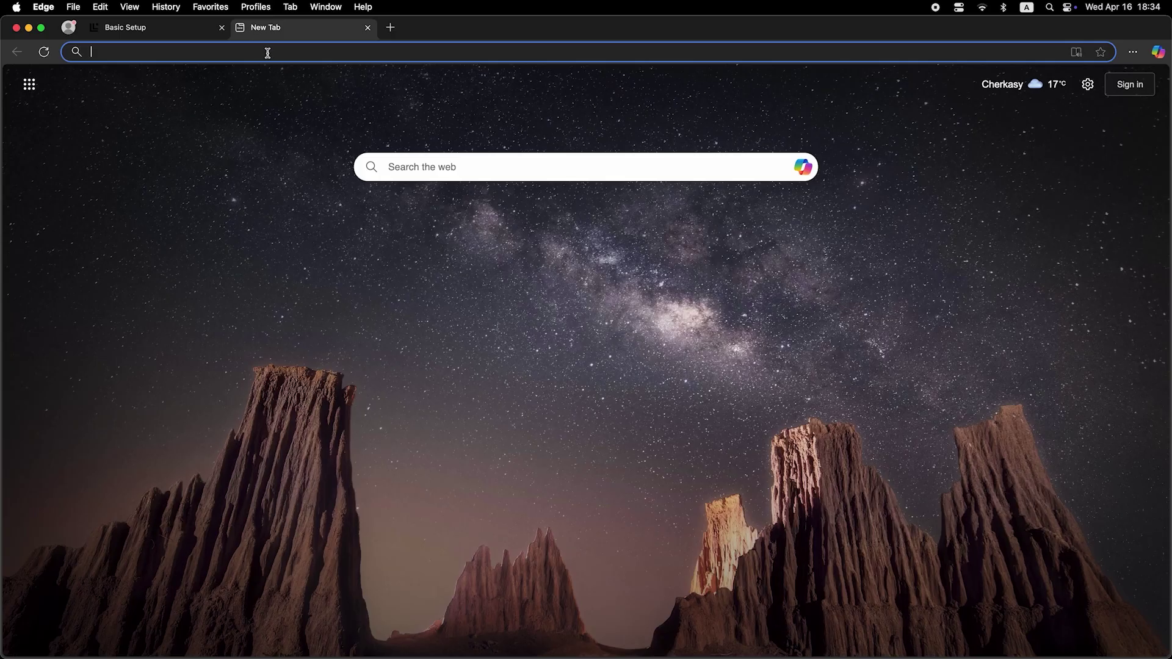
Run a test search from a new Edge tab to check internet connectivity.
left_click(267, 54)
type("dfdfdfdf")
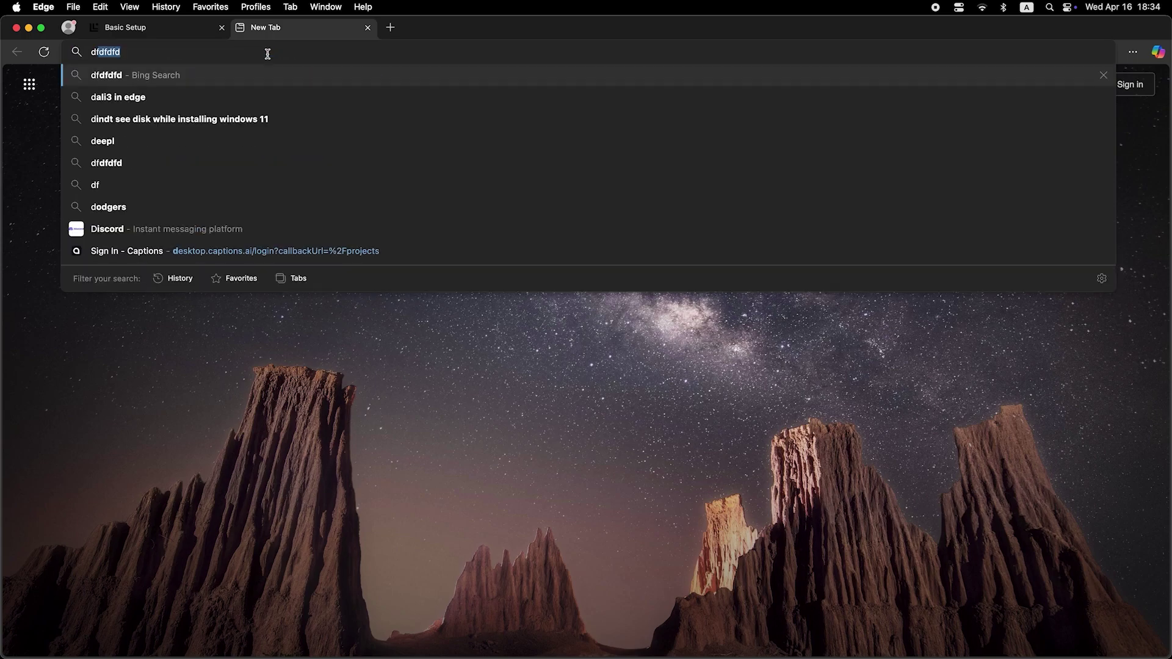
key("Return")
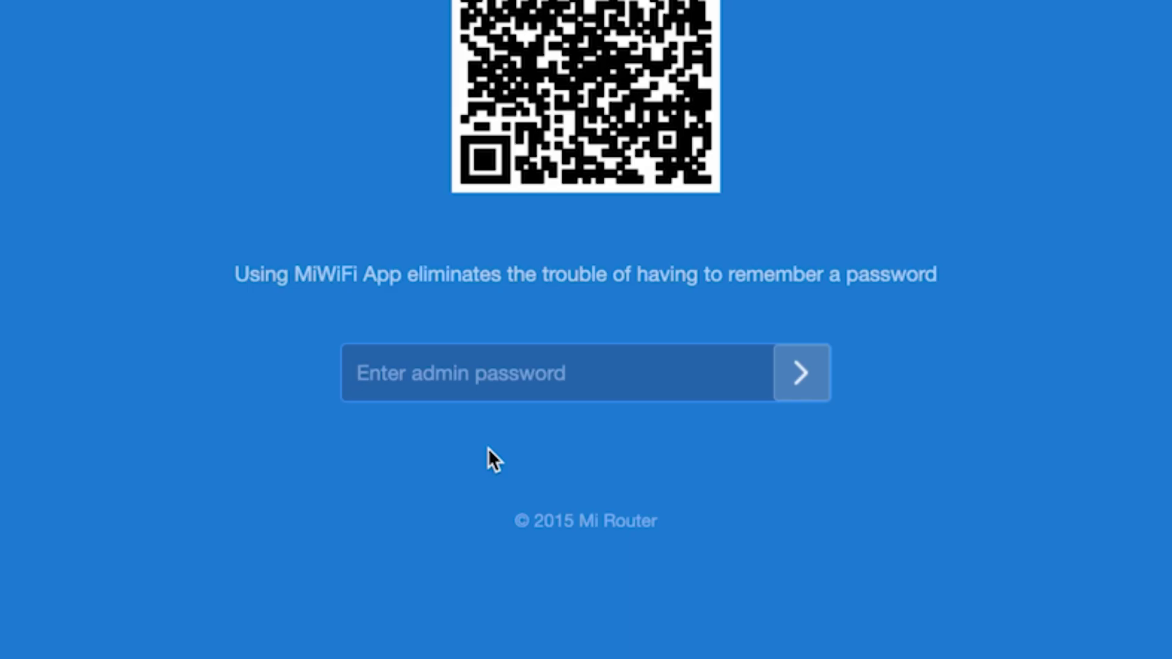
type("••••••")
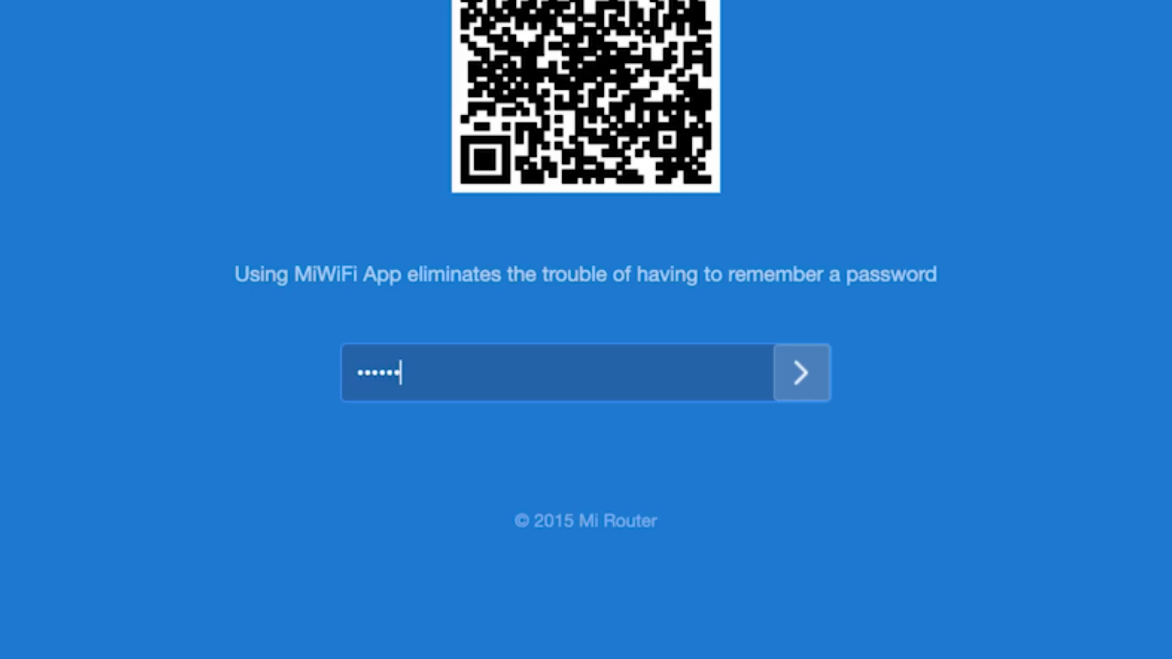
type("••")
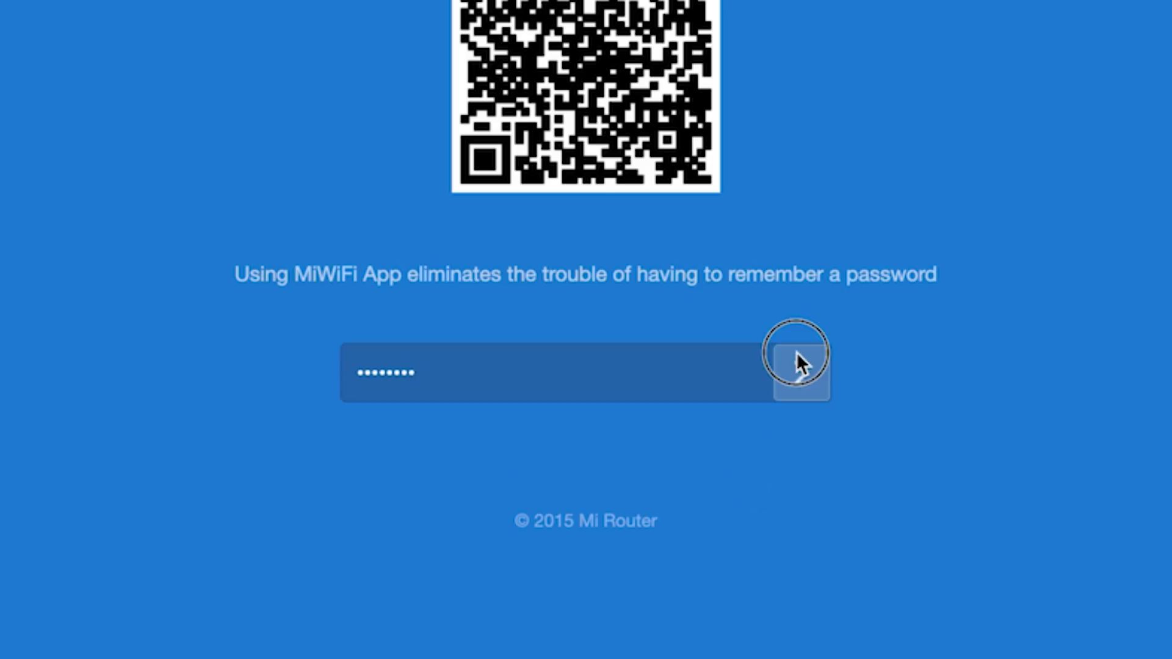
Log in with the admin password and decline Edge's offer to save it.
left_click(802, 373)
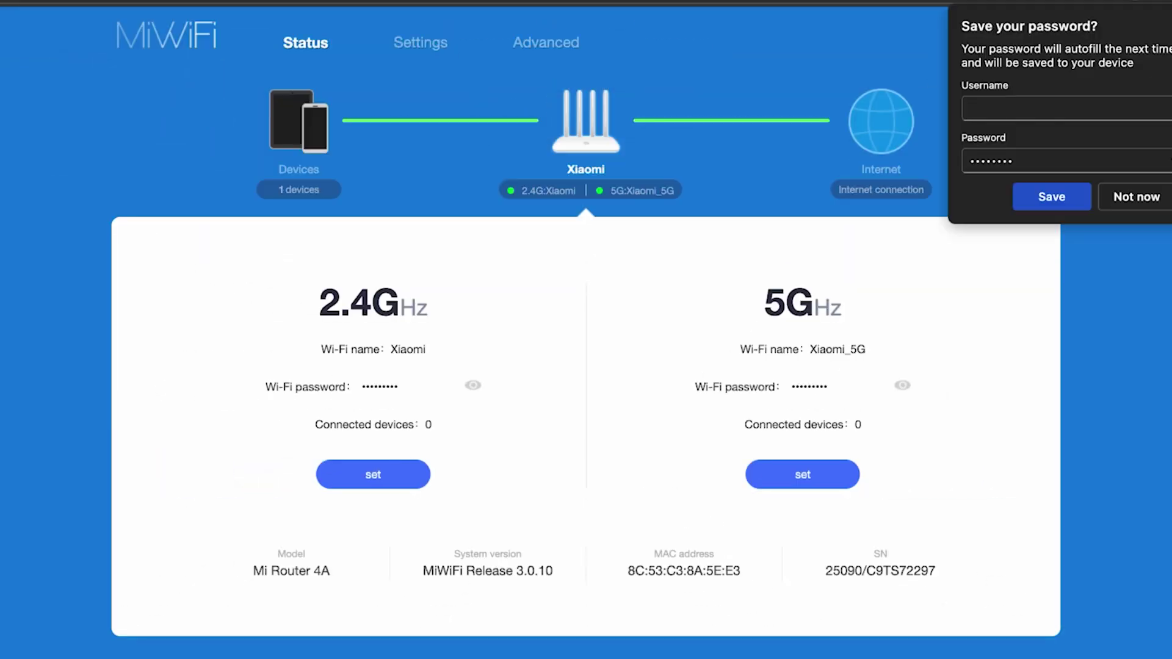
left_click(1136, 196)
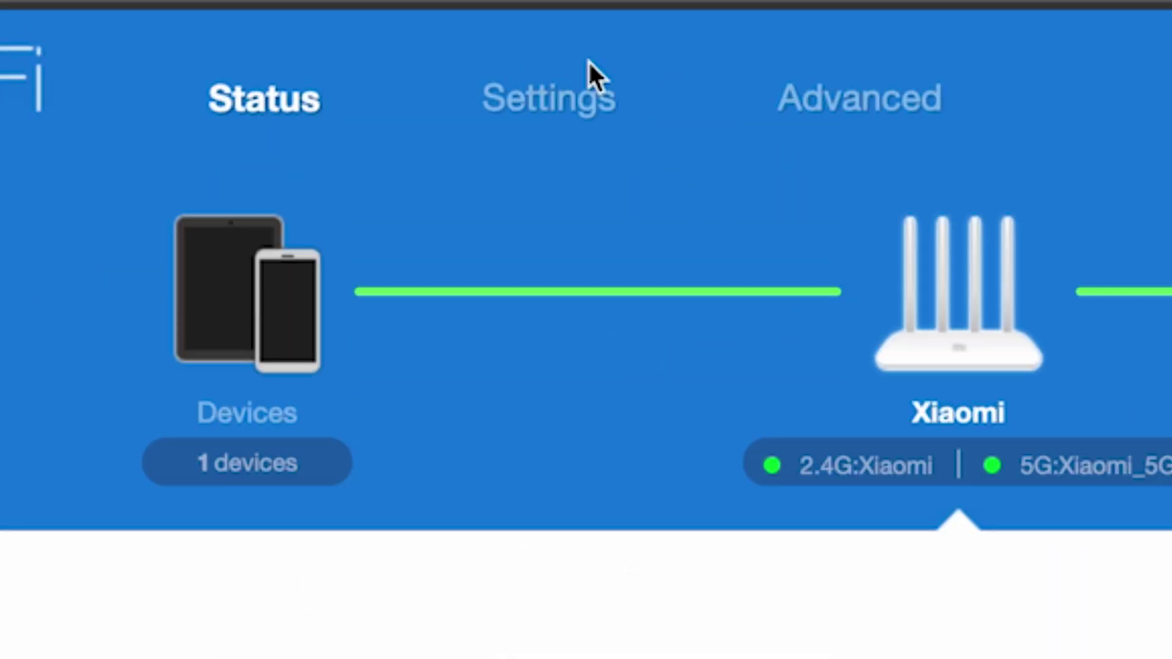
left_click(570, 92)
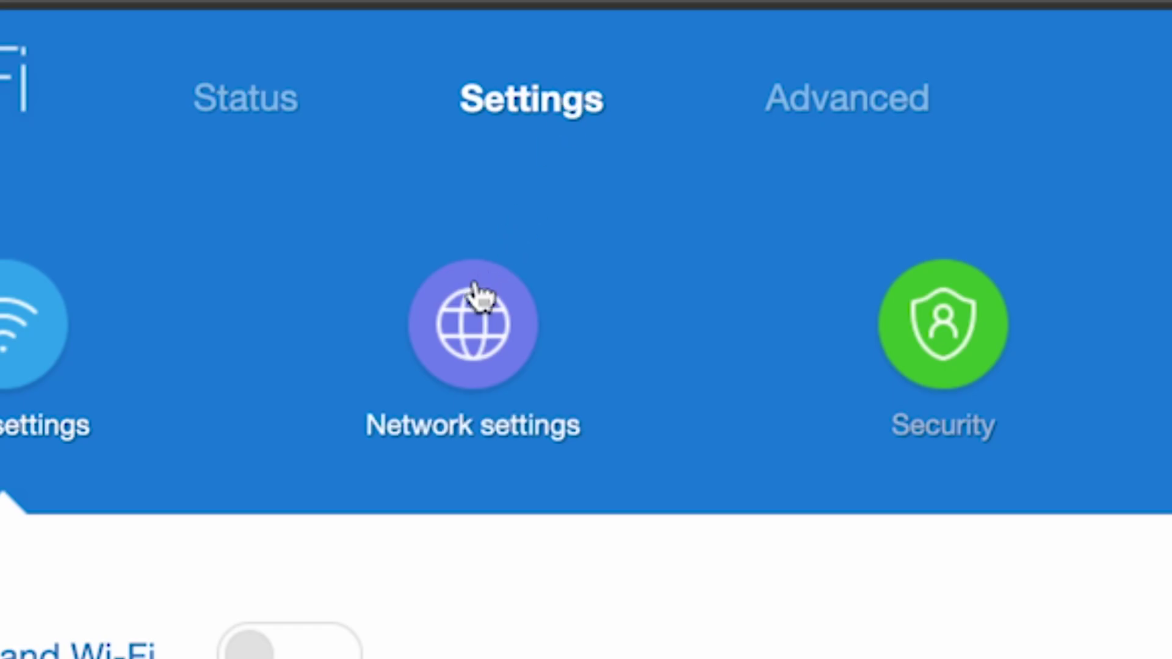
left_click(464, 330)
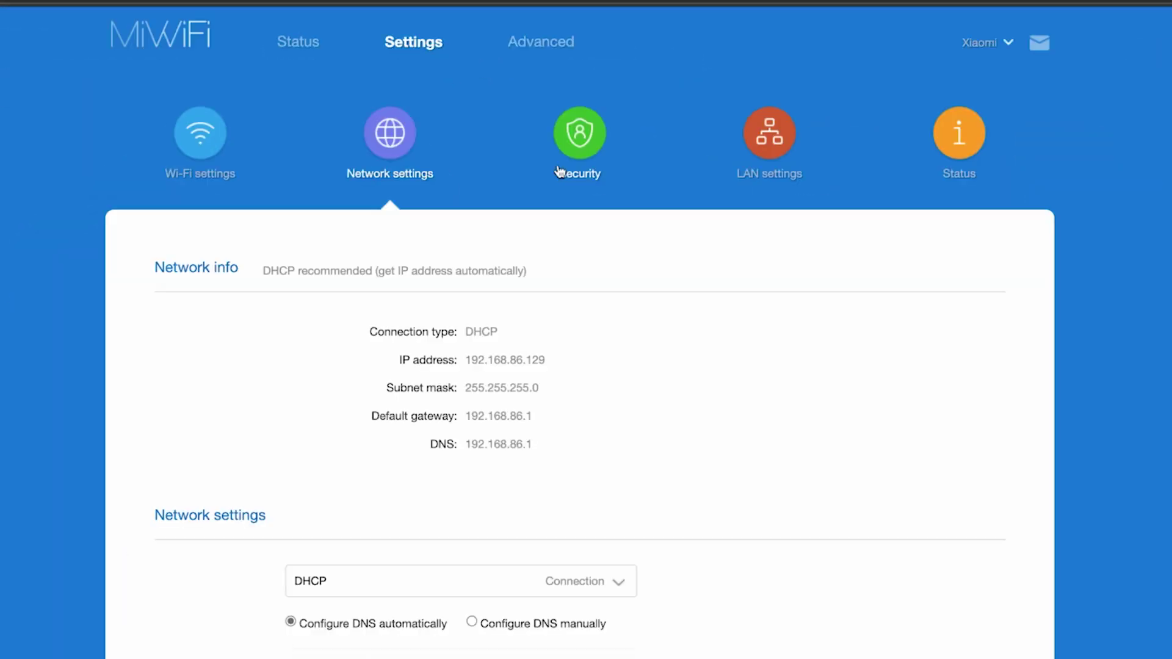
scroll(560, 173, "down", 5)
scroll(560, 173, "down", 5)
scroll(560, 172, "down", 2)
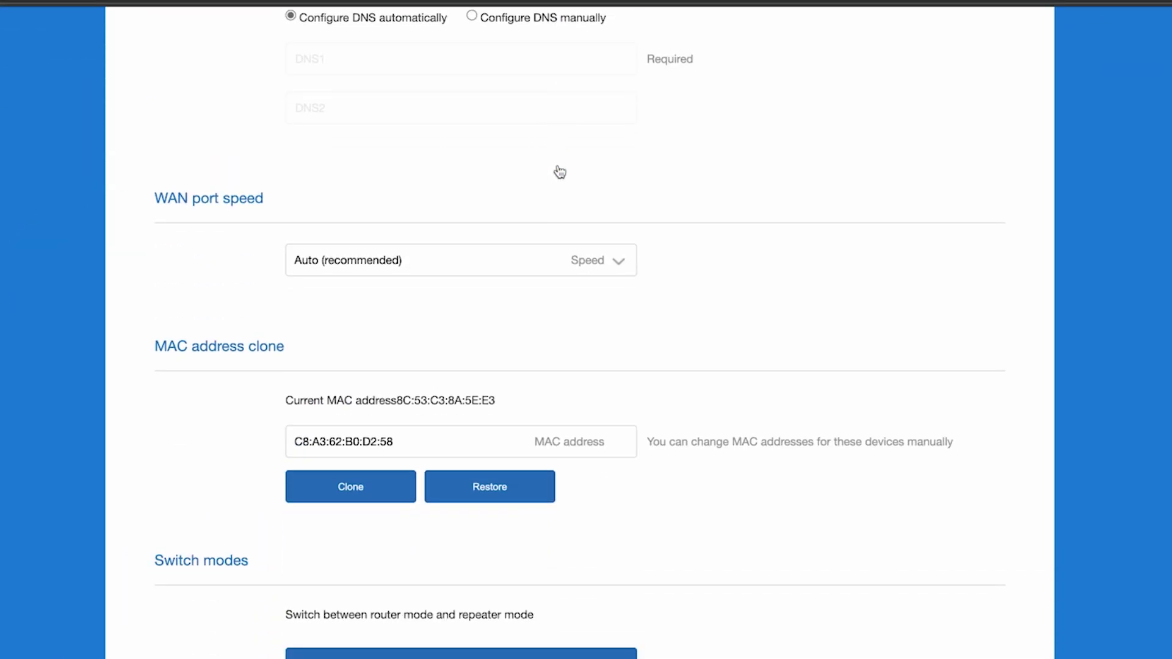
scroll(560, 173, "down", 3)
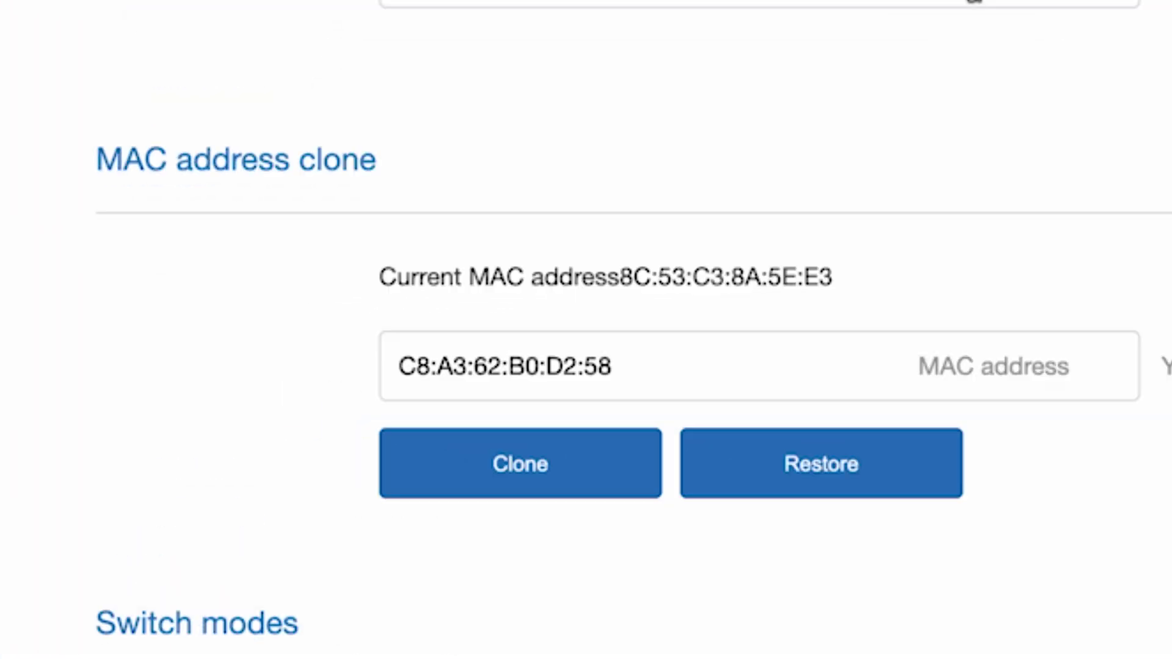
left_click(521, 463)
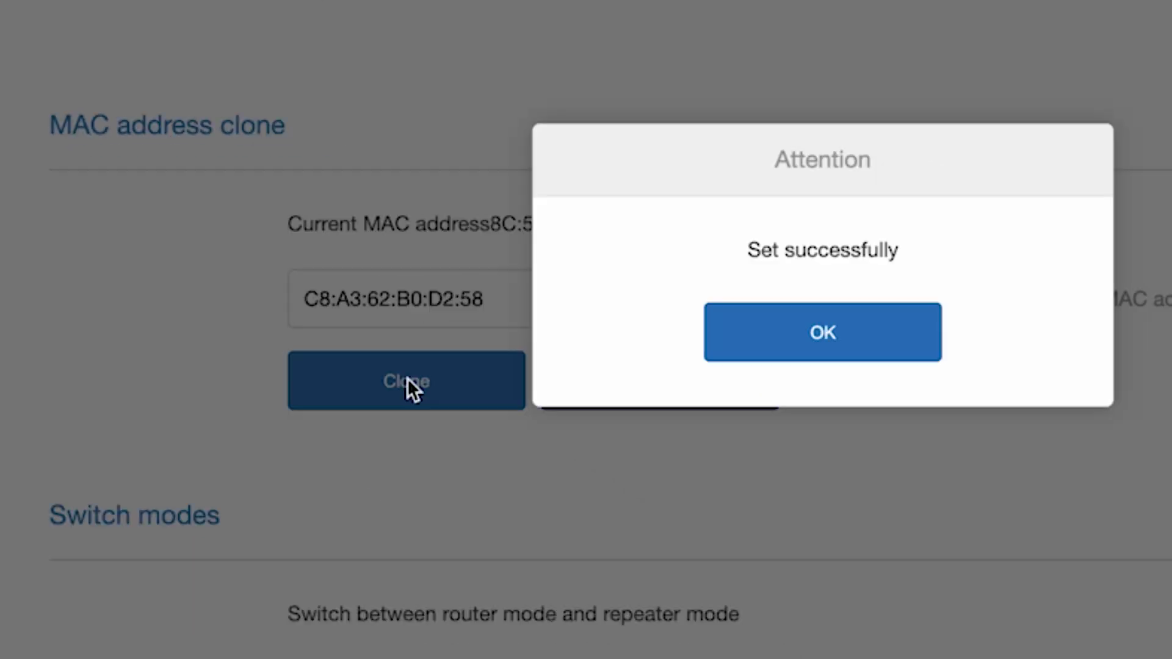
left_click(852, 332)
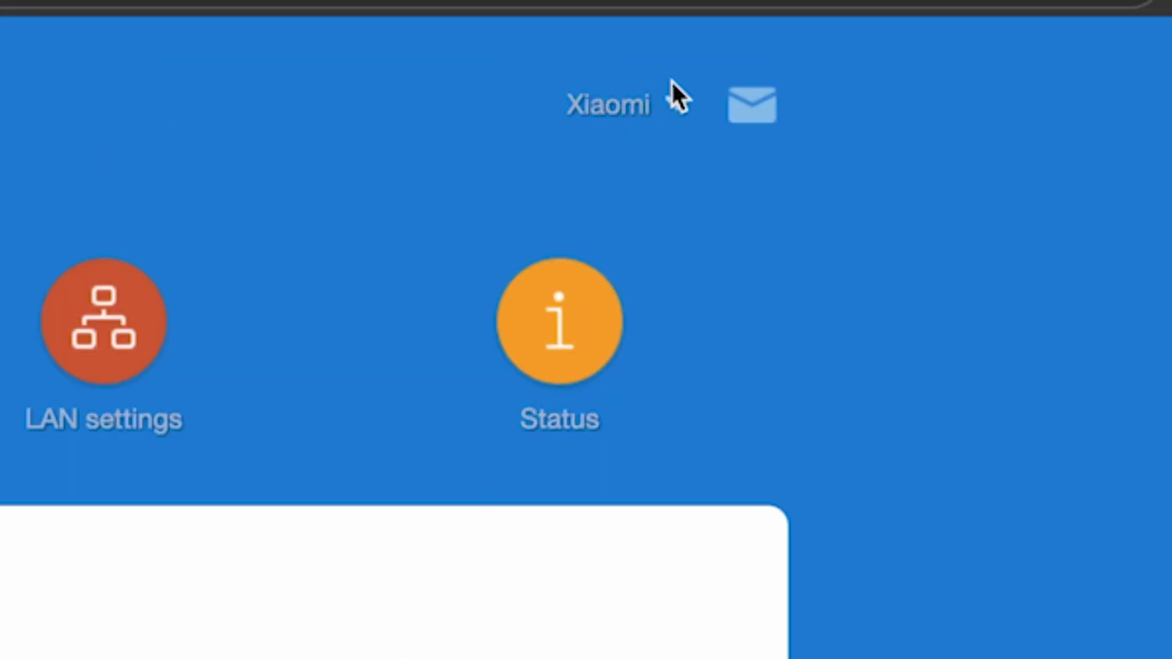
Reboot the router from the Xiaomi dropdown and start the restart.
left_click(677, 105)
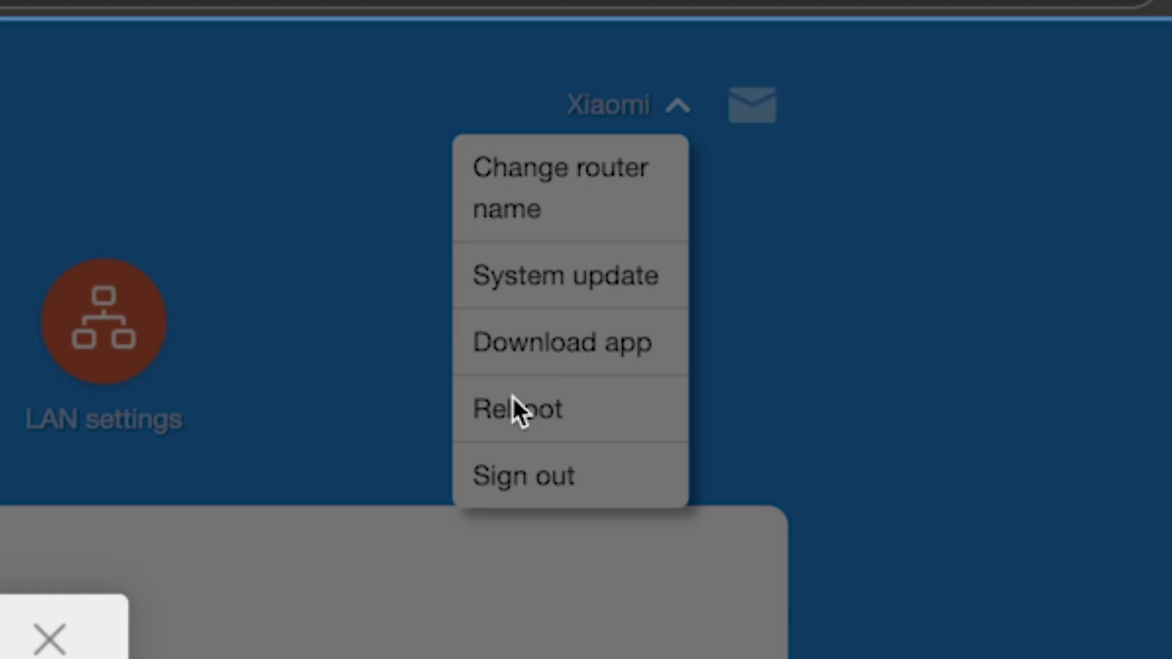
left_click(513, 410)
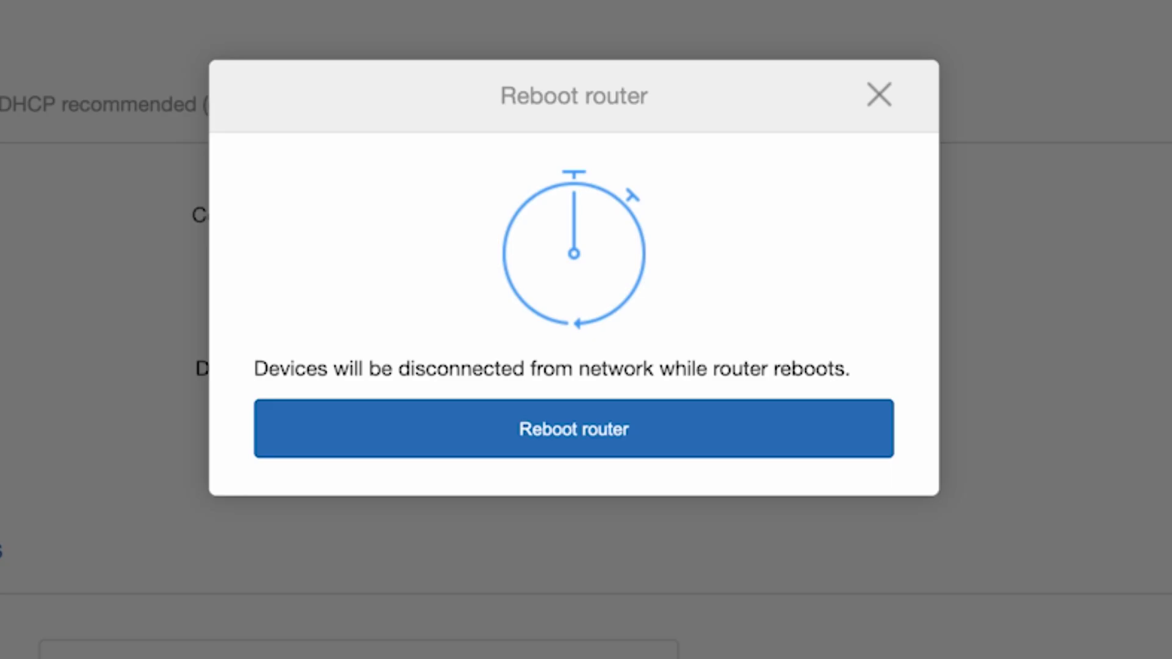
left_click(572, 431)
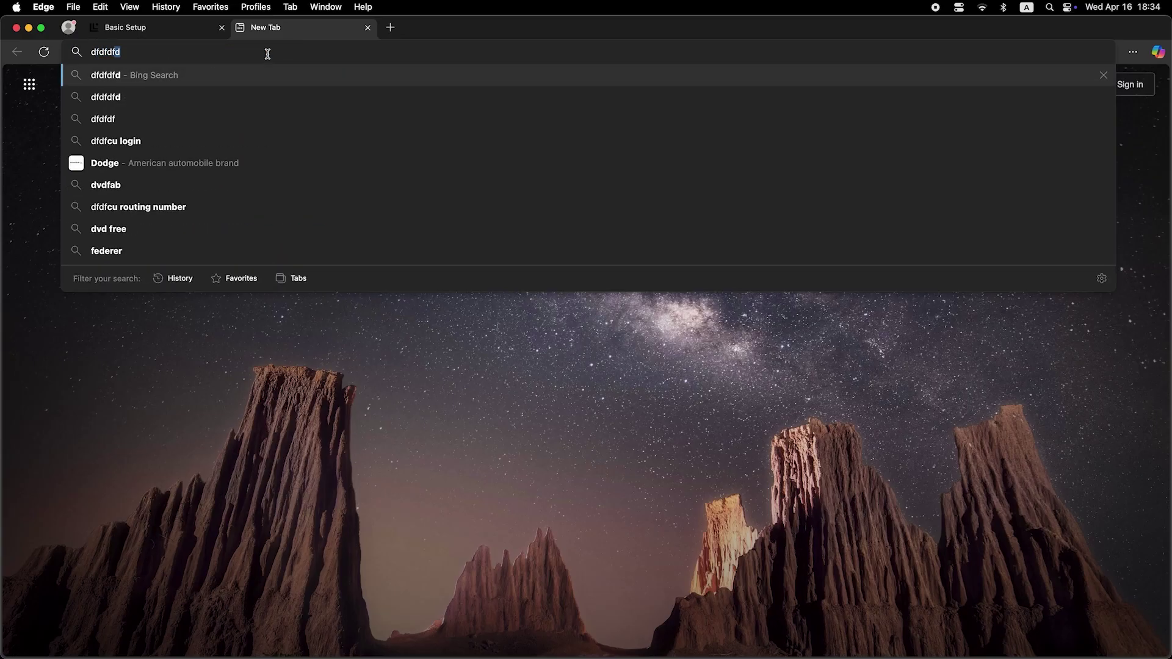
type("fdf")
Run the test web search and get Bing results confirming the connection works.
key("Return")
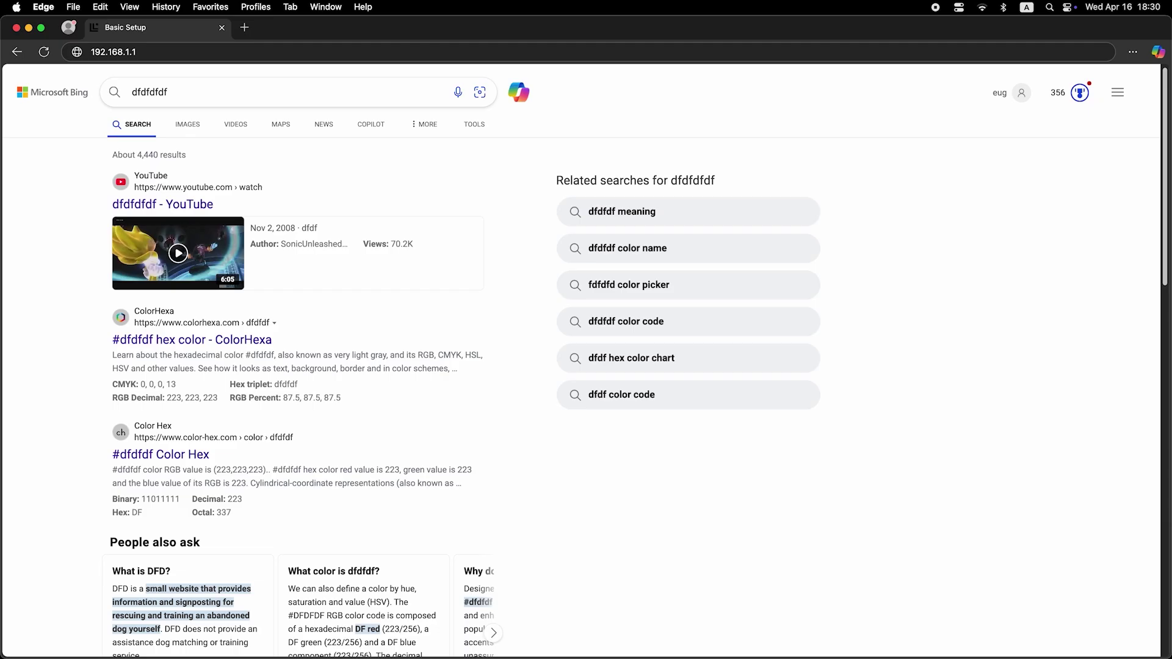